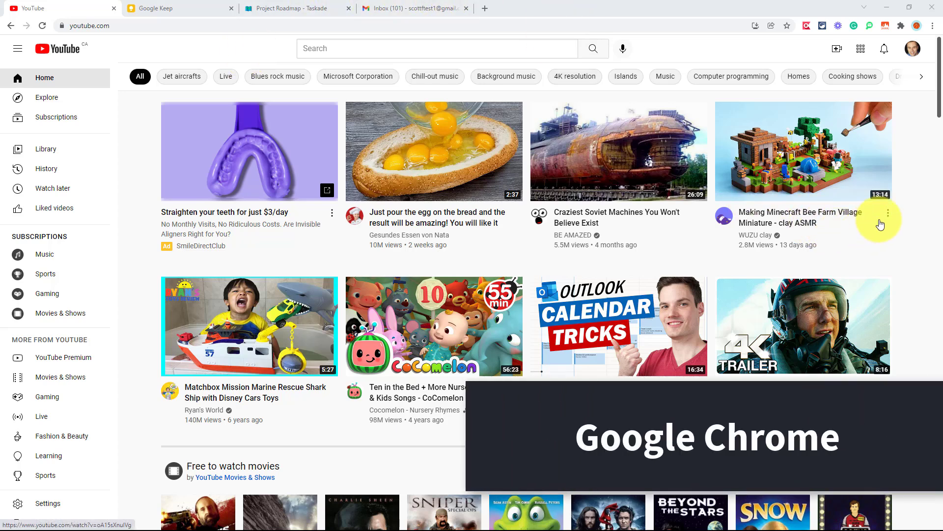
Install the Just Black theme from Chrome's Appearance theme gallery.
left_click(933, 26)
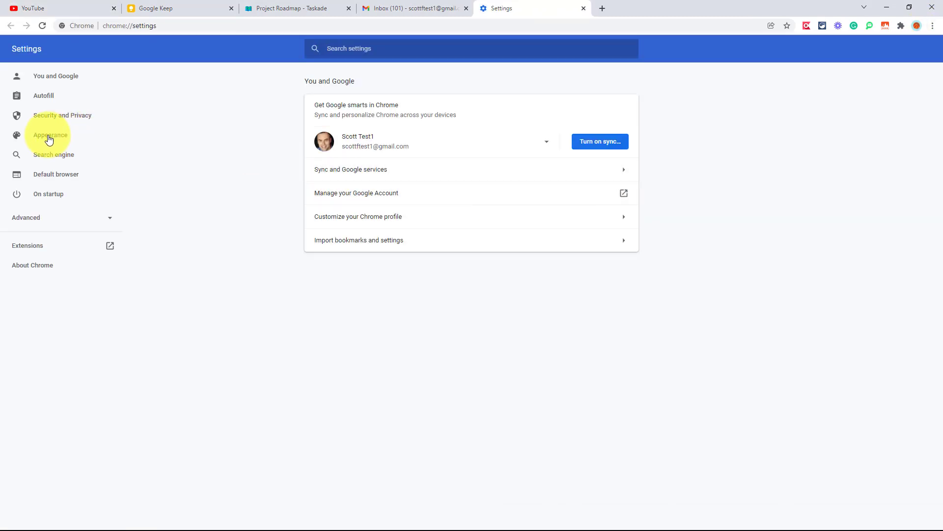
left_click(49, 137)
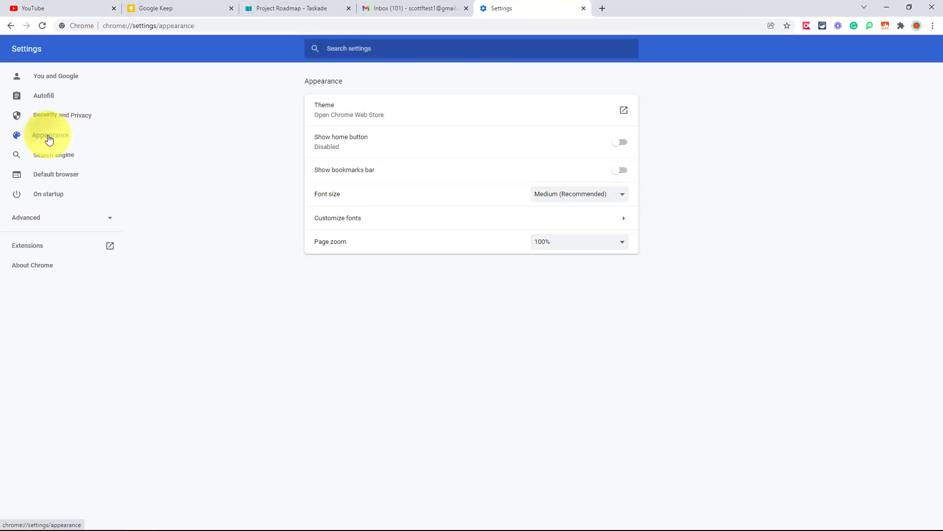
left_click(471, 121)
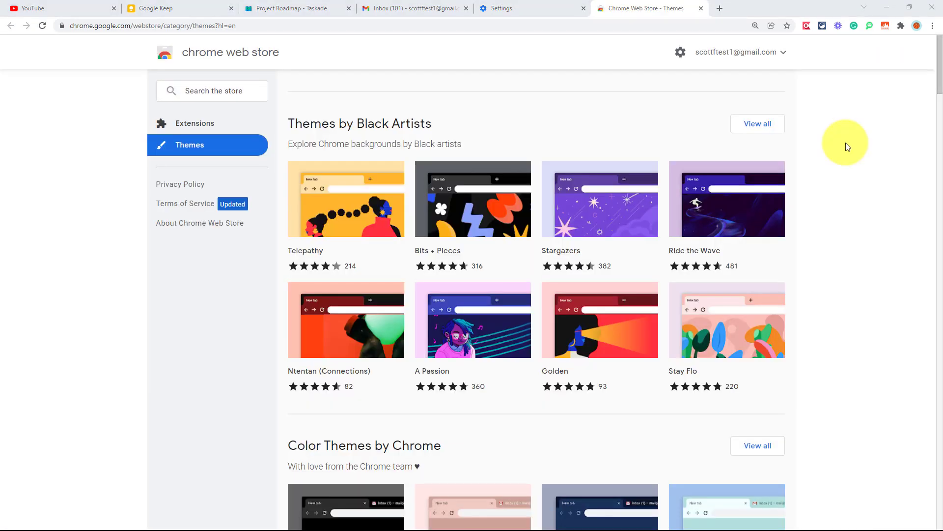
scroll(846, 146, "down", 1)
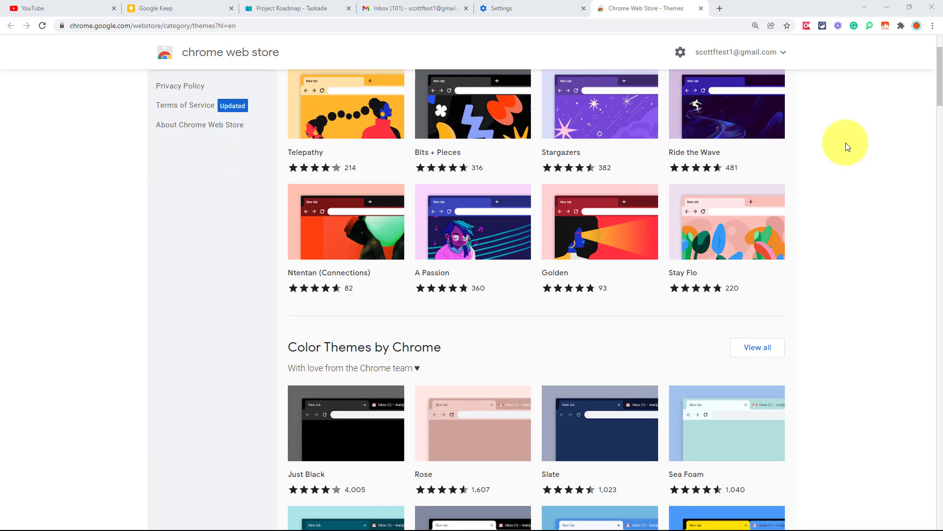
scroll(846, 146, "down", 1)
scroll(845, 142, "down", 1)
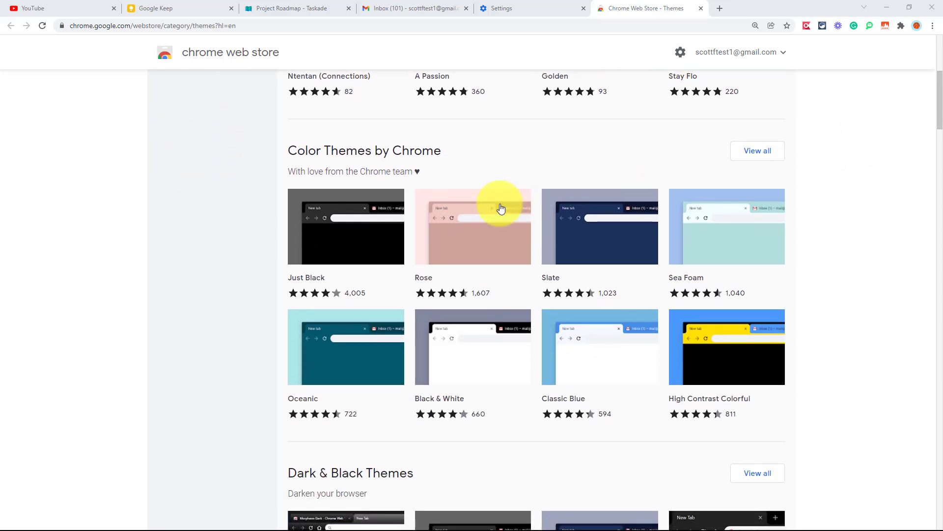
mouse_move(346, 227)
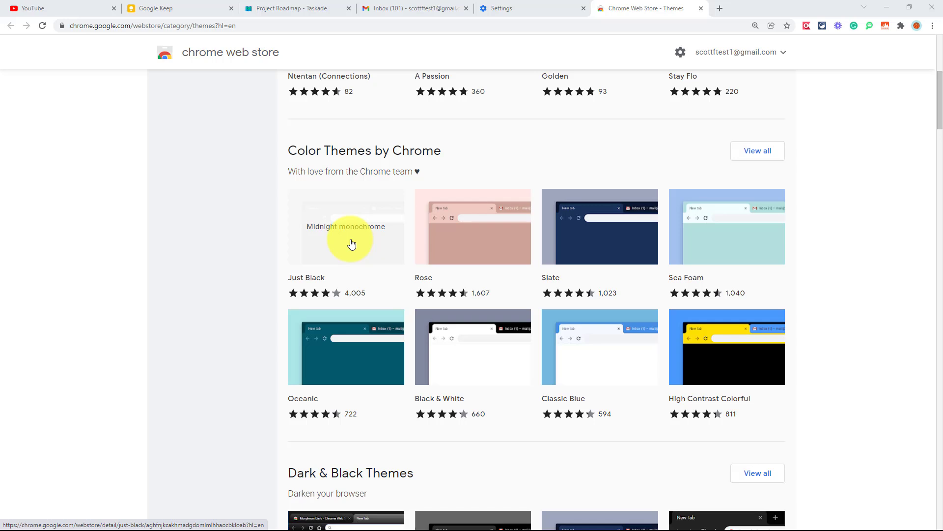
left_click(352, 244)
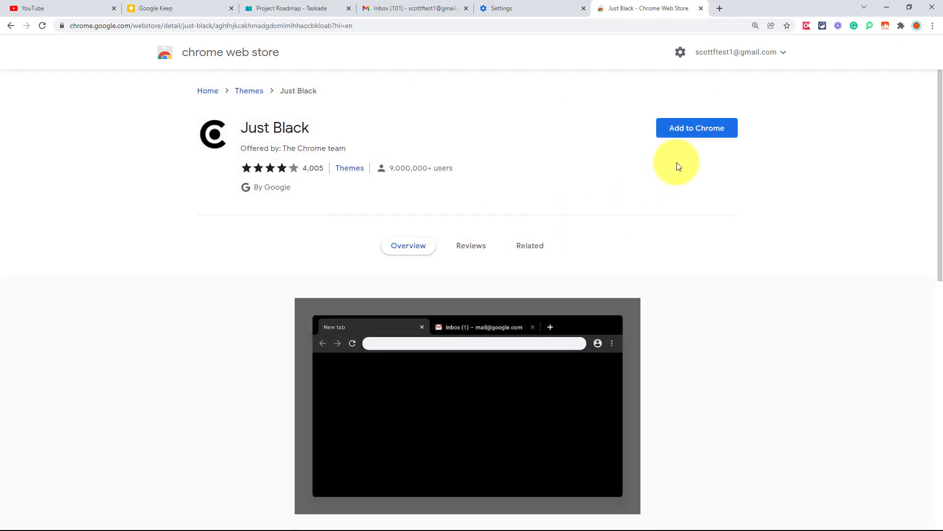
left_click(689, 131)
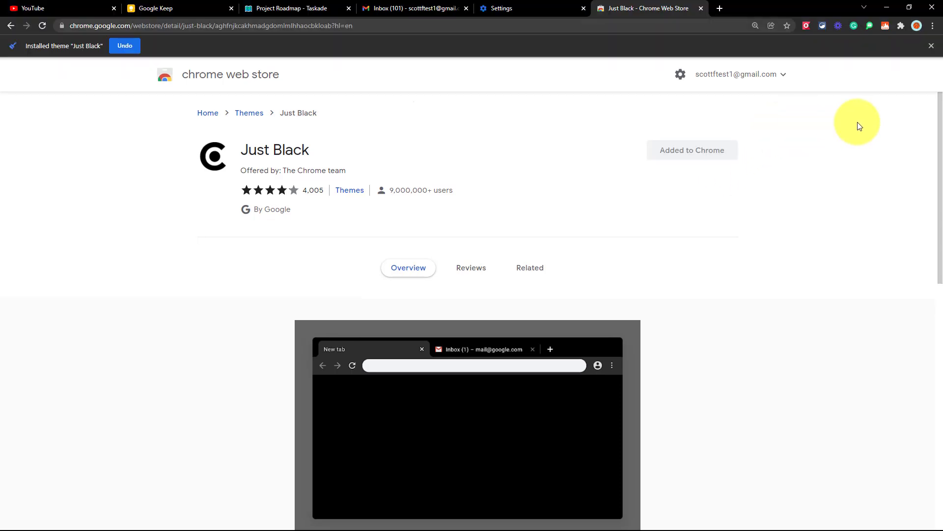
Switch back to the YouTube tab.
left_click(56, 8)
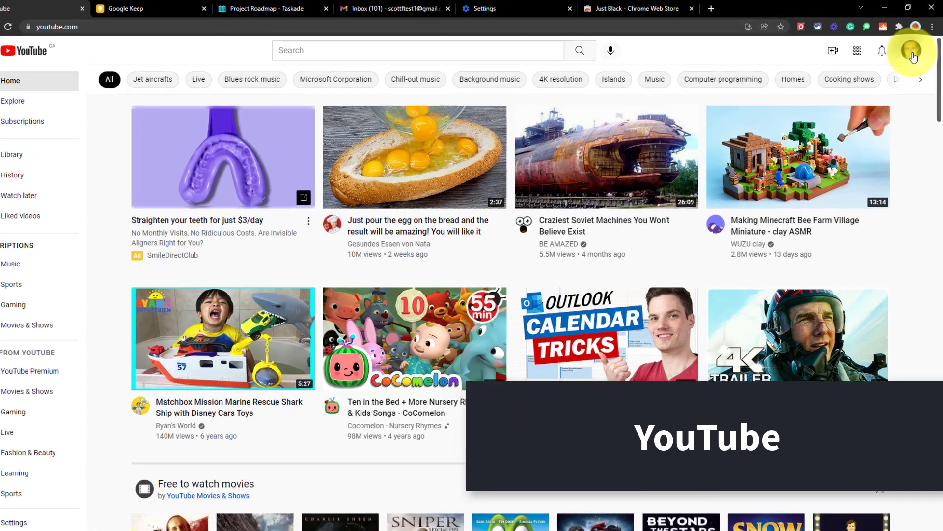
Set YouTube's Appearance to Dark theme from the account menu.
left_click(913, 51)
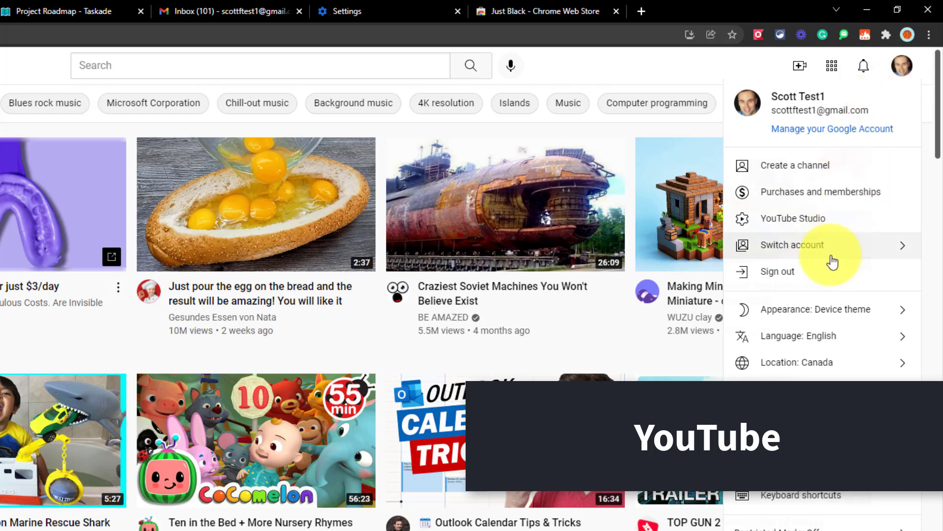
left_click(831, 313)
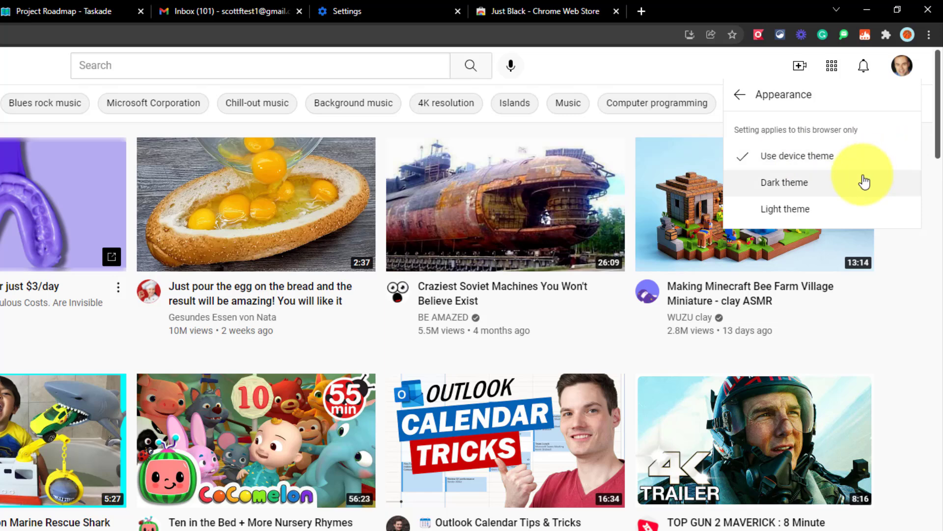
left_click(831, 187)
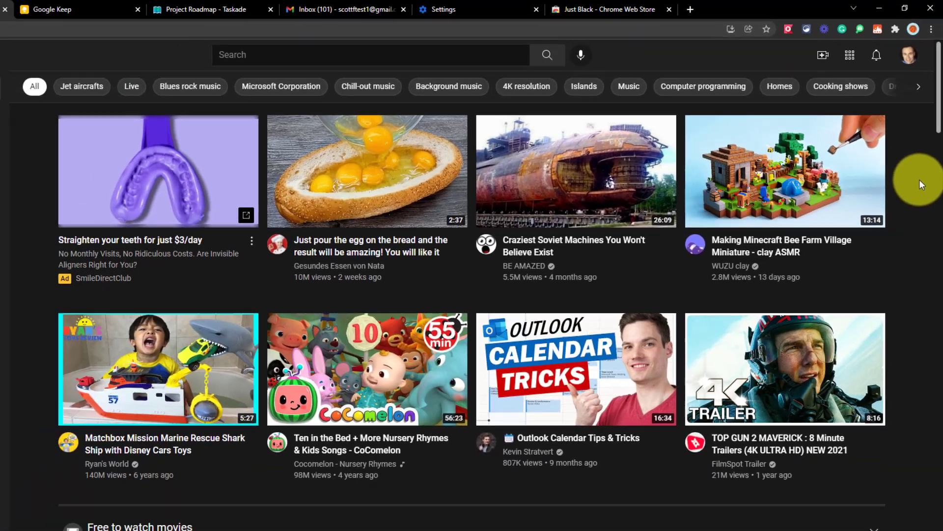
scroll(924, 162, "down", 3)
scroll(924, 162, "down", 2)
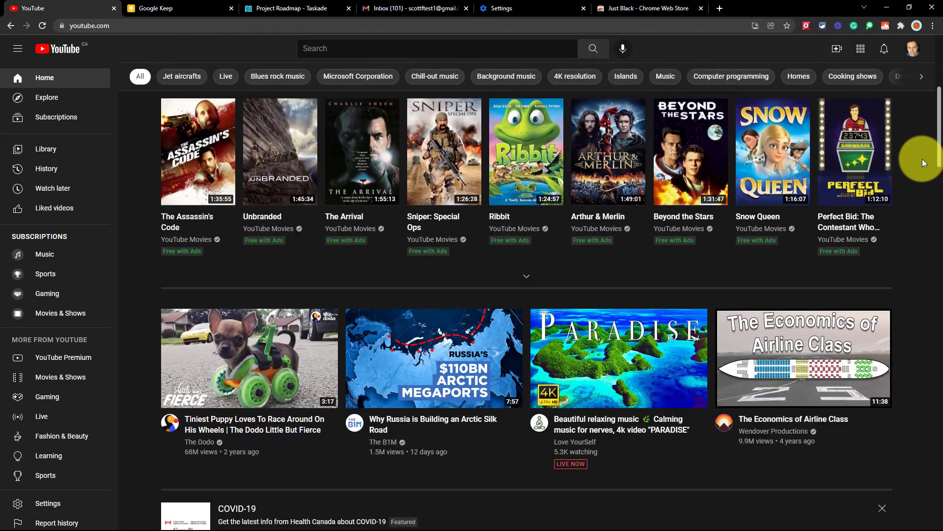
scroll(922, 159, "down", 2)
scroll(921, 159, "down", 2)
scroll(922, 158, "down", 3)
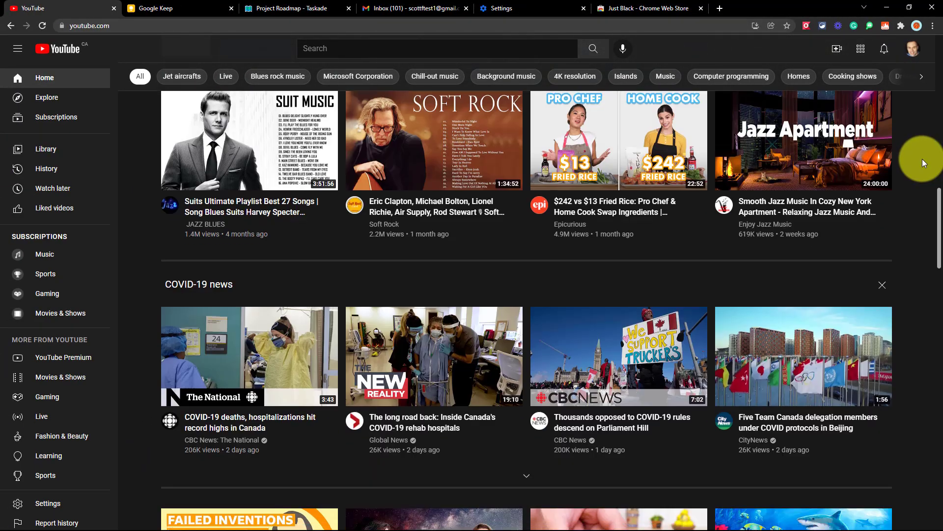
scroll(922, 159, "down", 3)
scroll(922, 159, "down", 1)
scroll(923, 159, "up", 5)
scroll(922, 159, "up", 2)
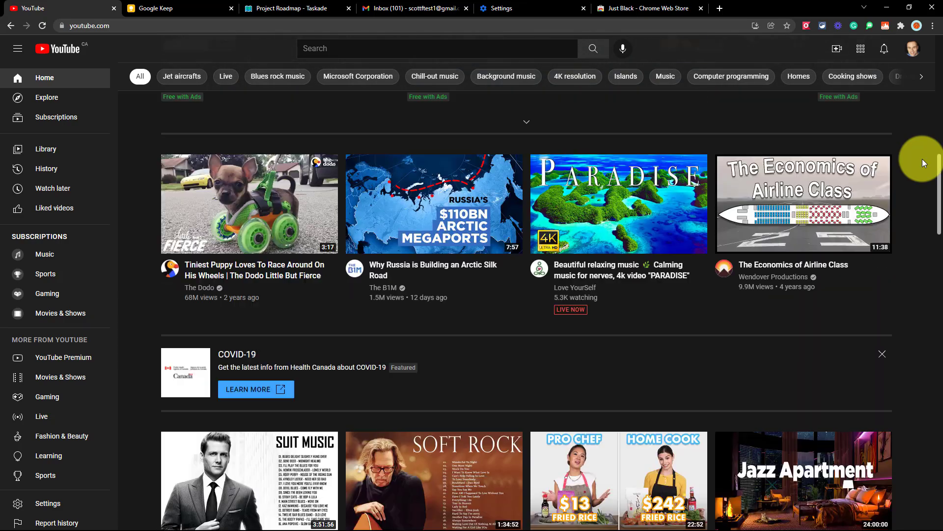
scroll(922, 158, "up", 5)
scroll(922, 158, "up", 2)
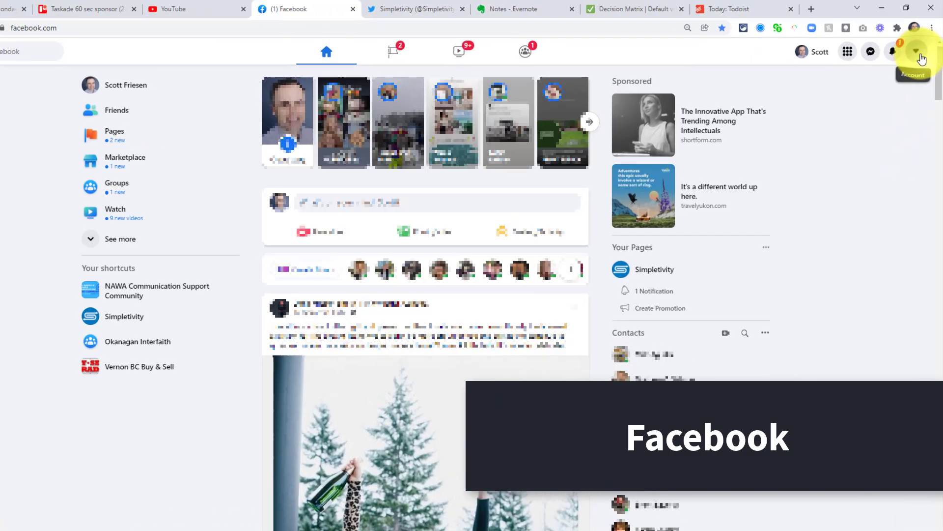
Turn on Facebook's Dark mode under Display & accessibility, then go to the Simpletivity Twitter tab.
left_click(919, 47)
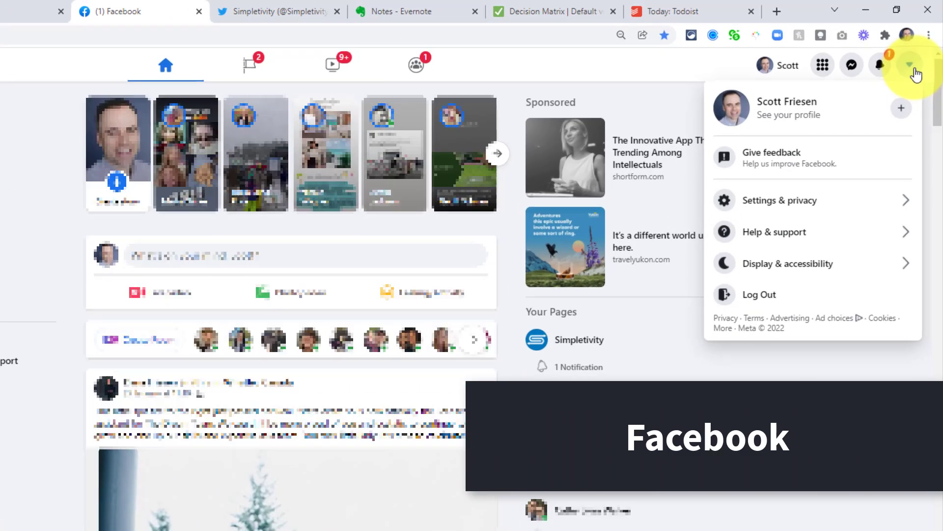
left_click(818, 279)
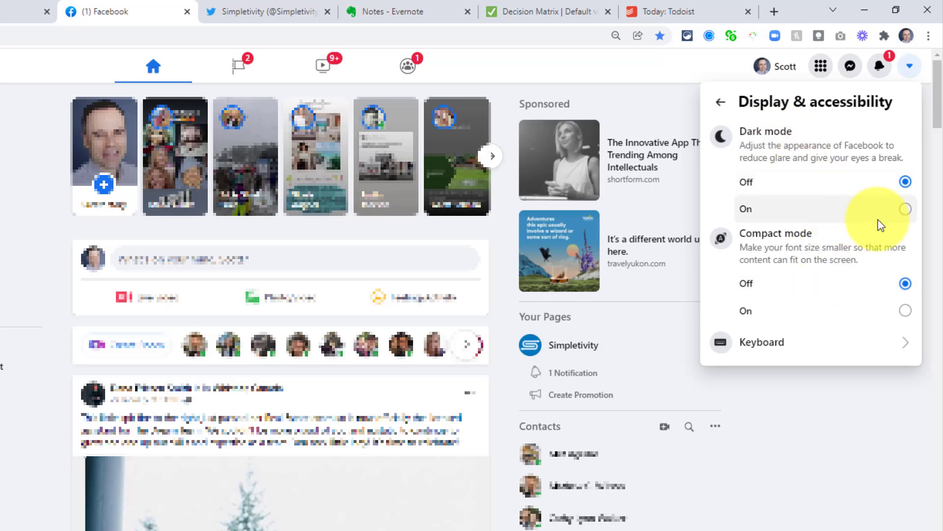
left_click(907, 211)
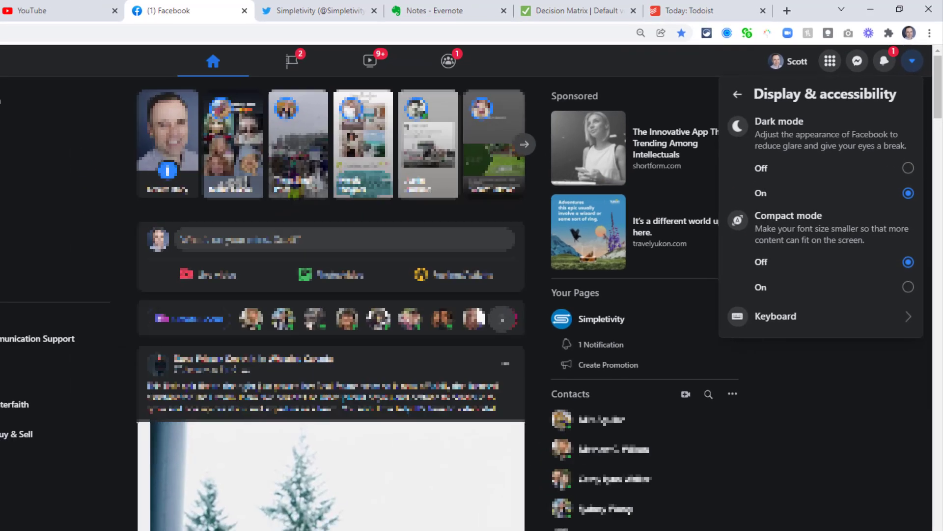
left_click(69, 205)
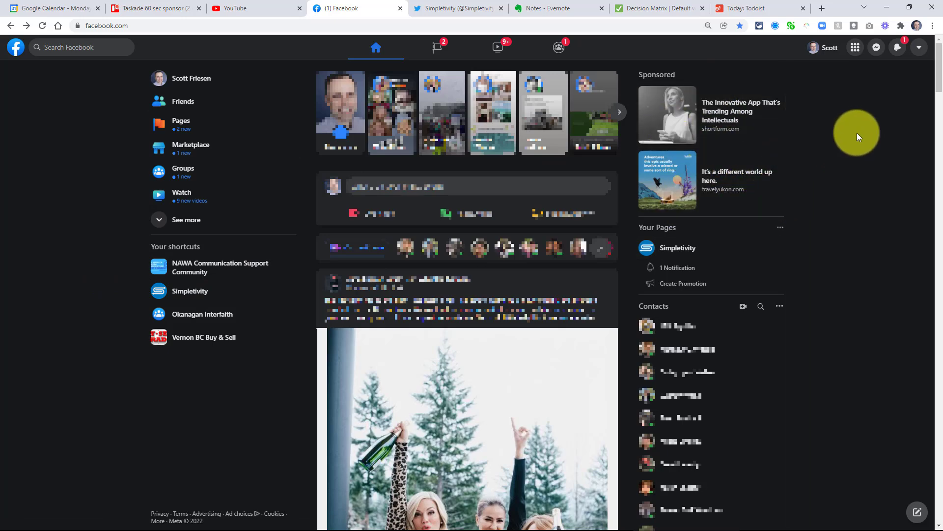
left_click(435, 10)
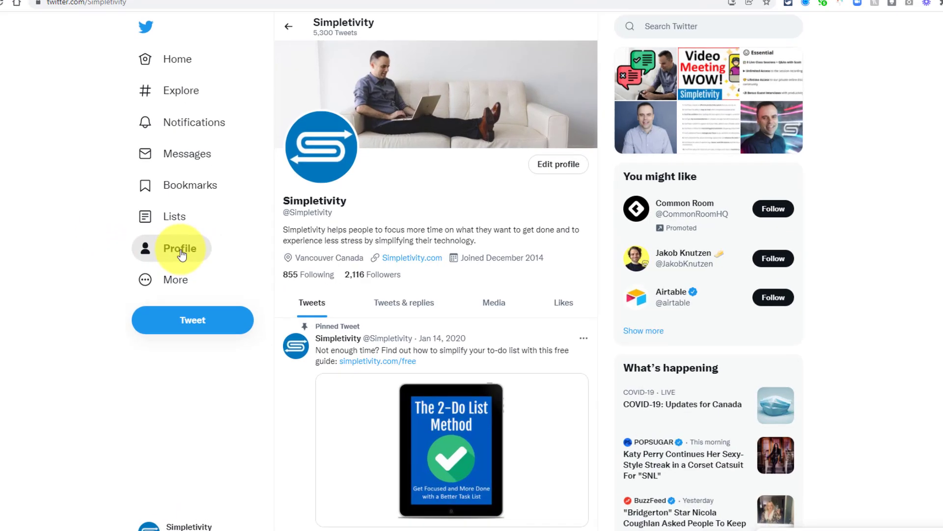
Choose the Dim background in Twitter's Display settings and confirm with Done.
left_click(148, 281)
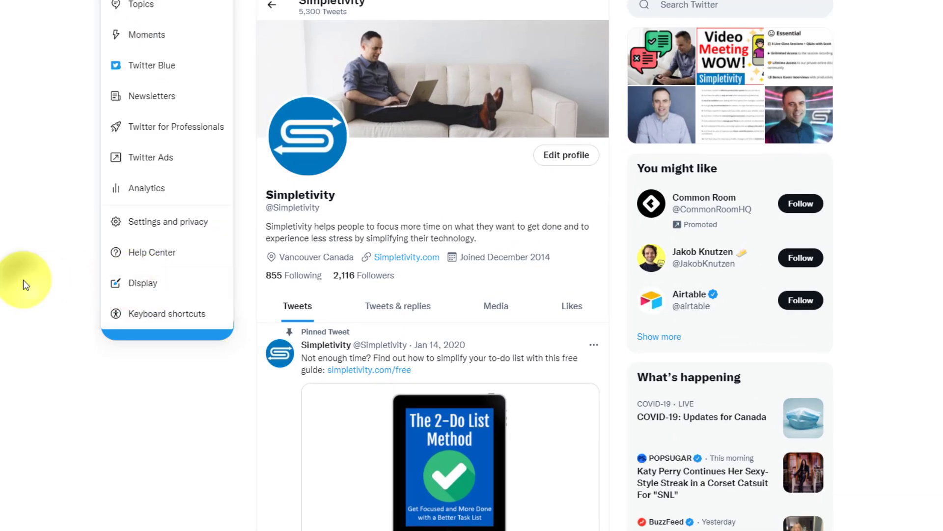
left_click(23, 280)
left_click(158, 287)
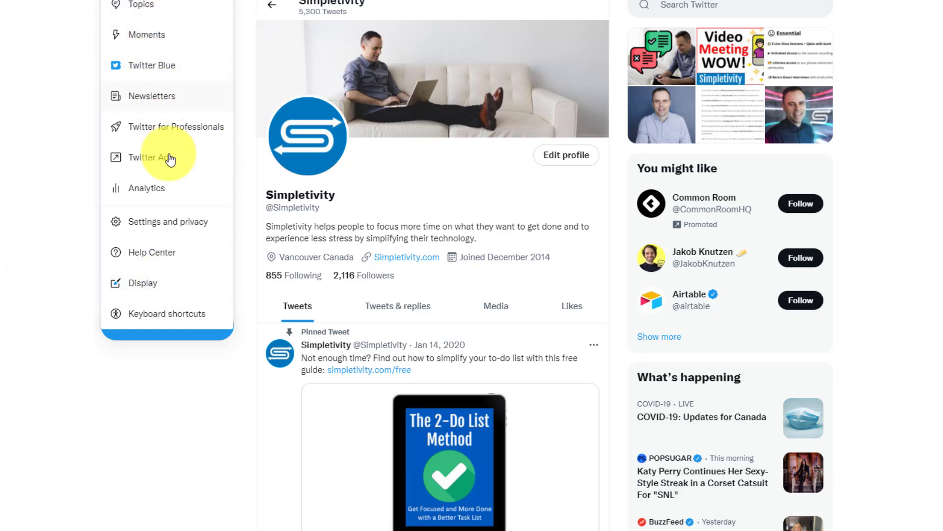
left_click(157, 290)
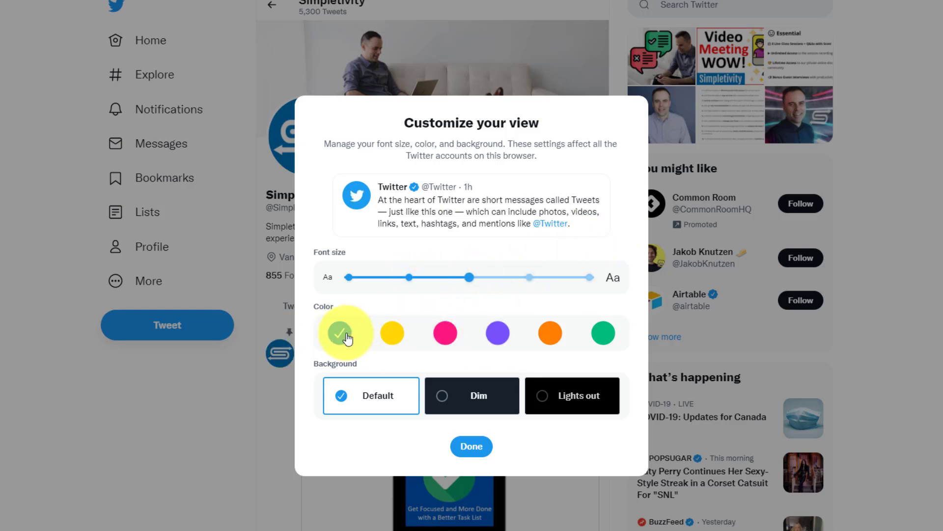
left_click(475, 402)
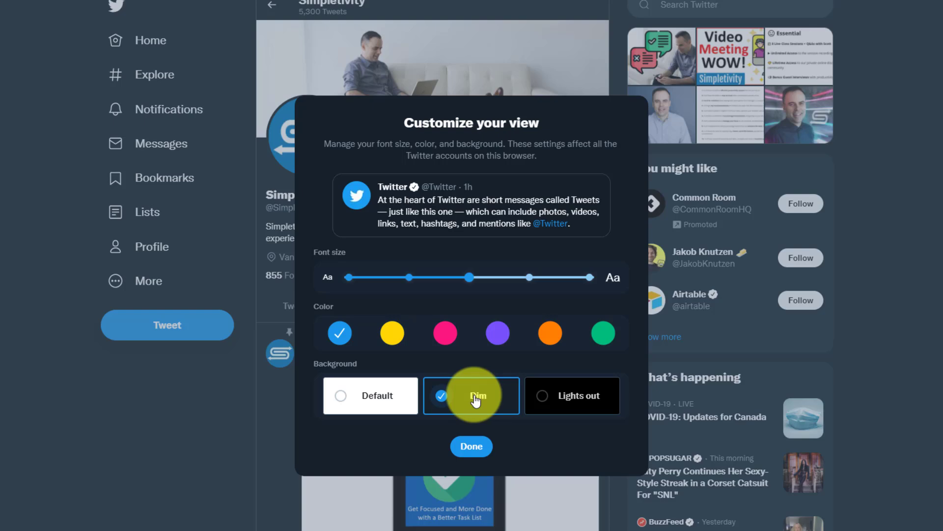
left_click(472, 447)
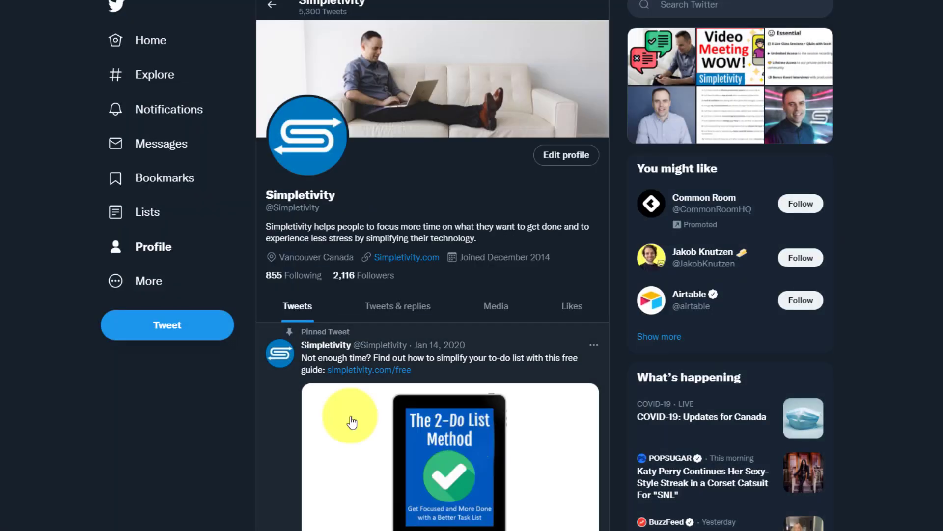
scroll(53, 292, "down", 3)
scroll(52, 291, "down", 3)
scroll(52, 292, "up", 6)
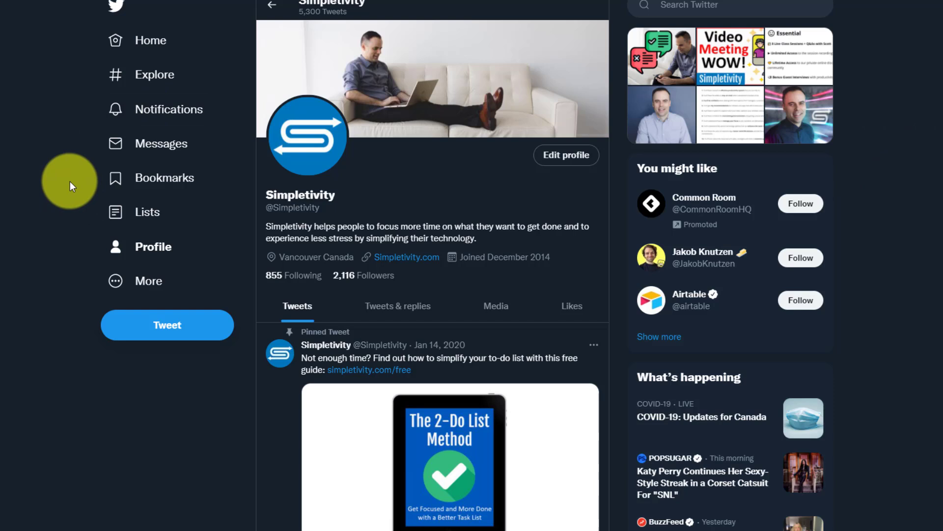
Switch Twitter's Display background to Lights out and confirm with Done.
left_click(142, 280)
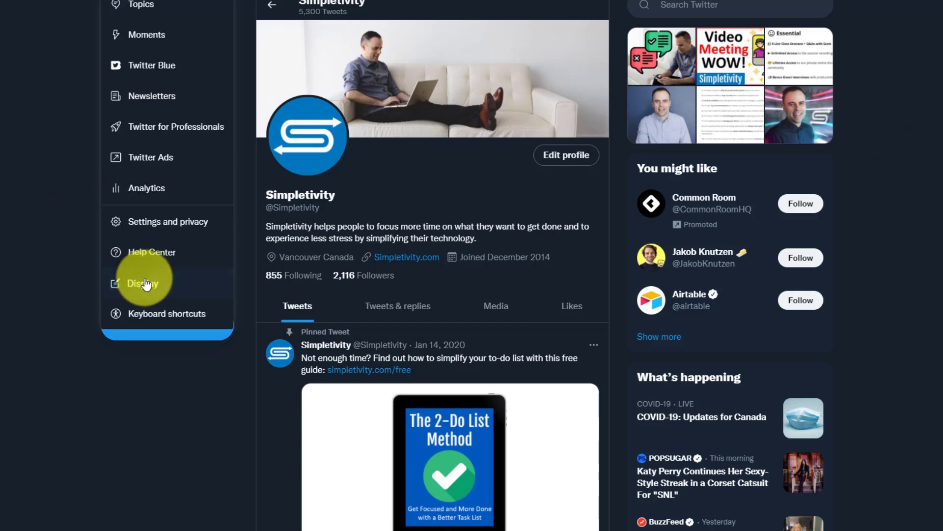
left_click(143, 283)
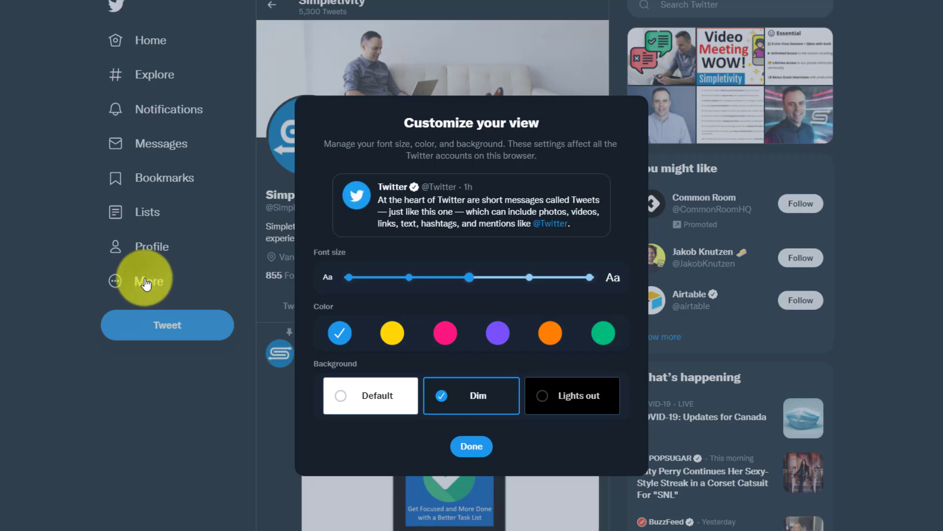
left_click(564, 402)
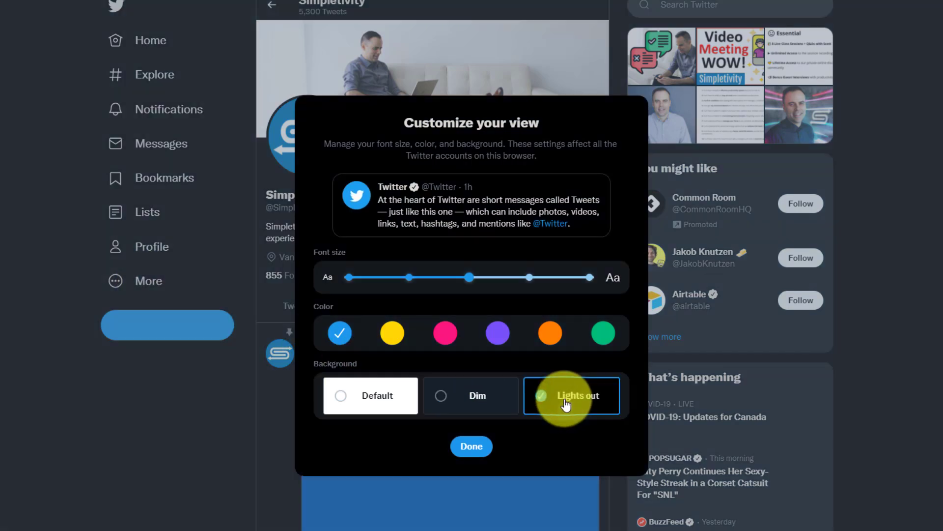
left_click(472, 447)
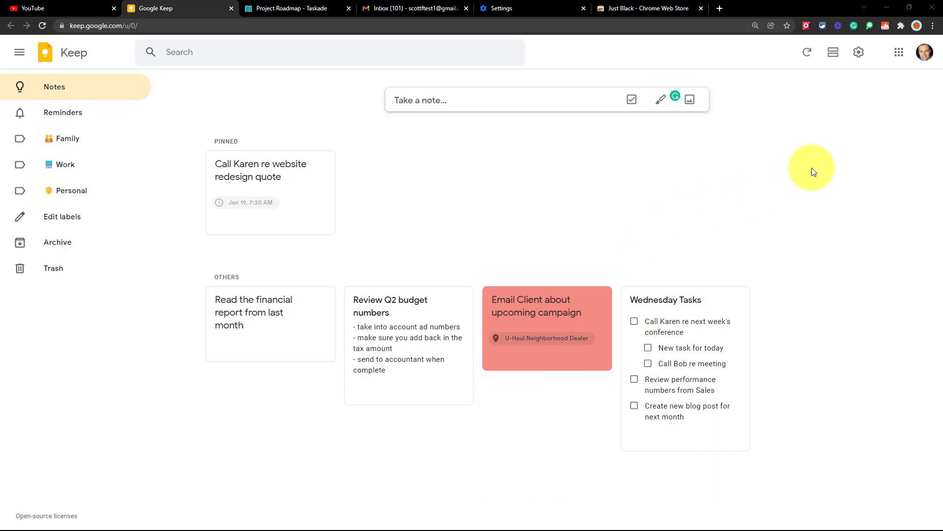
Enable Keep's dark theme and delete Call Karen and its subtasks from Wednesday Tasks.
left_click(859, 53)
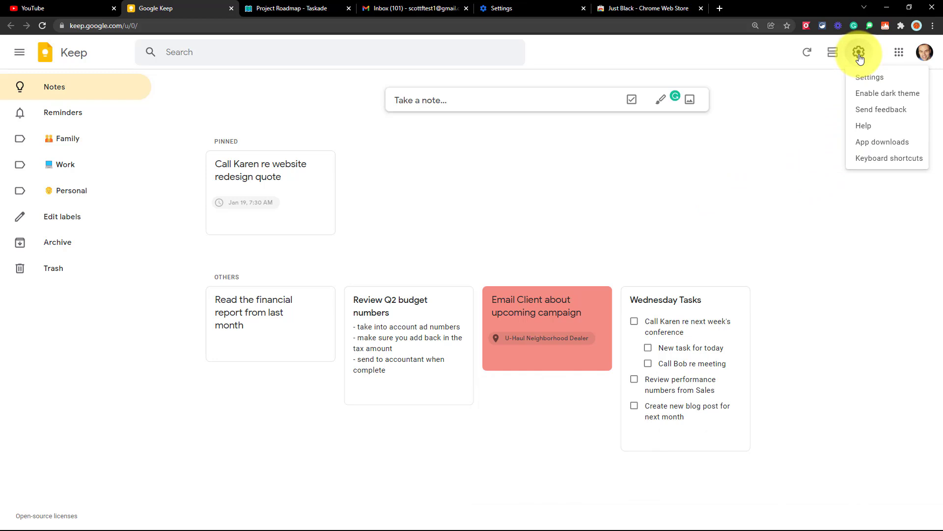
left_click(885, 93)
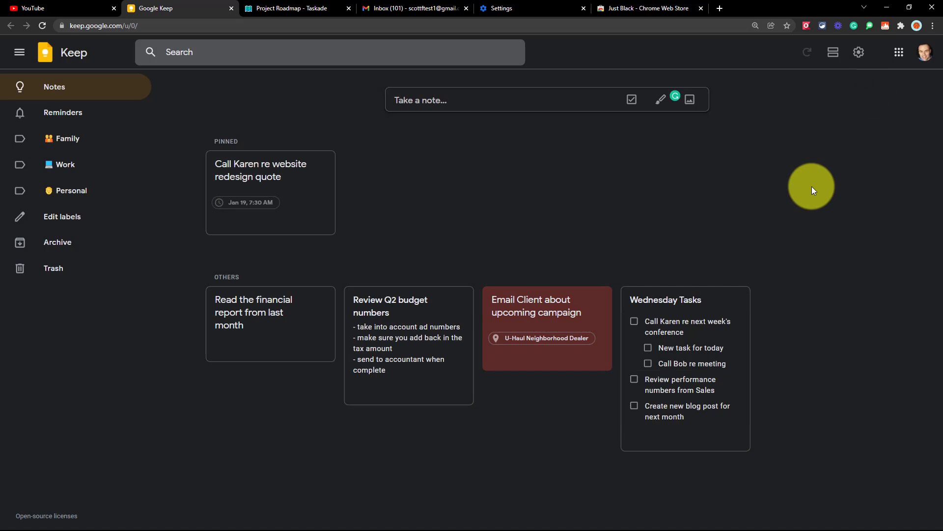
left_click(707, 322)
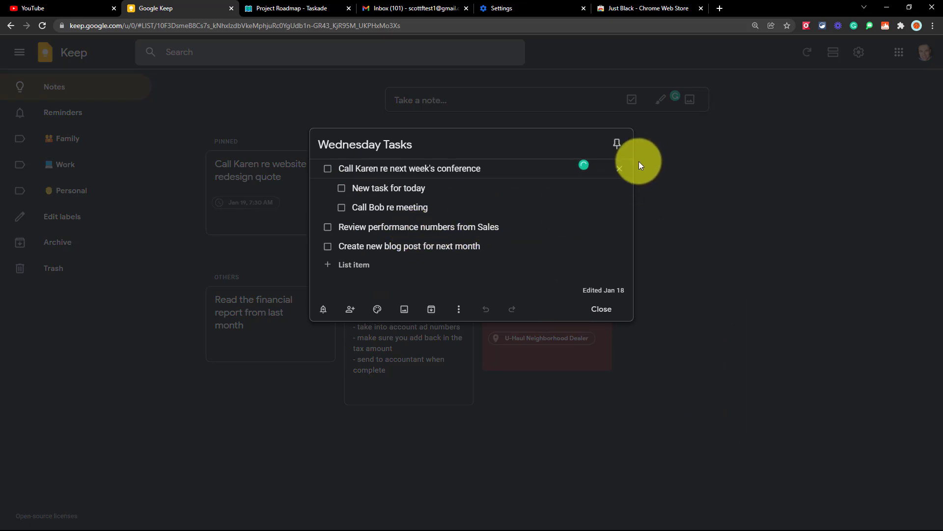
left_click(619, 168)
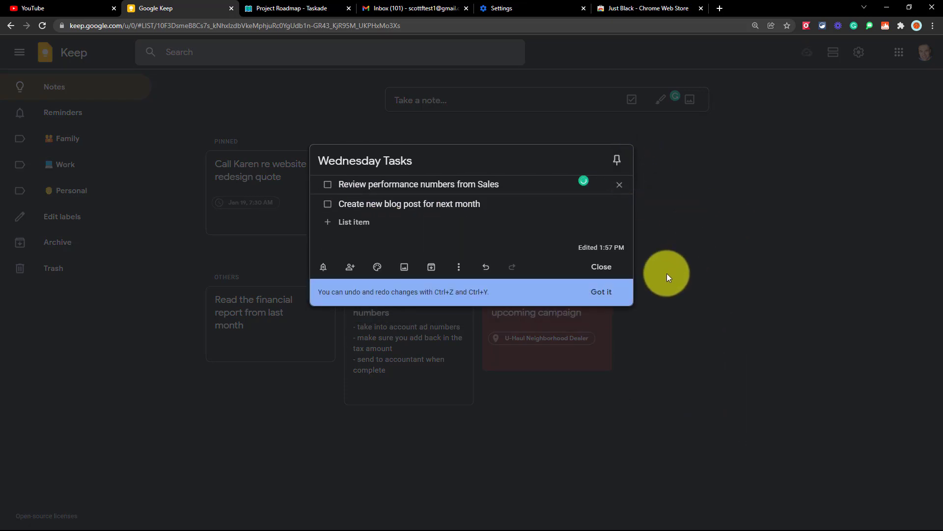
left_click(599, 293)
left_click(603, 267)
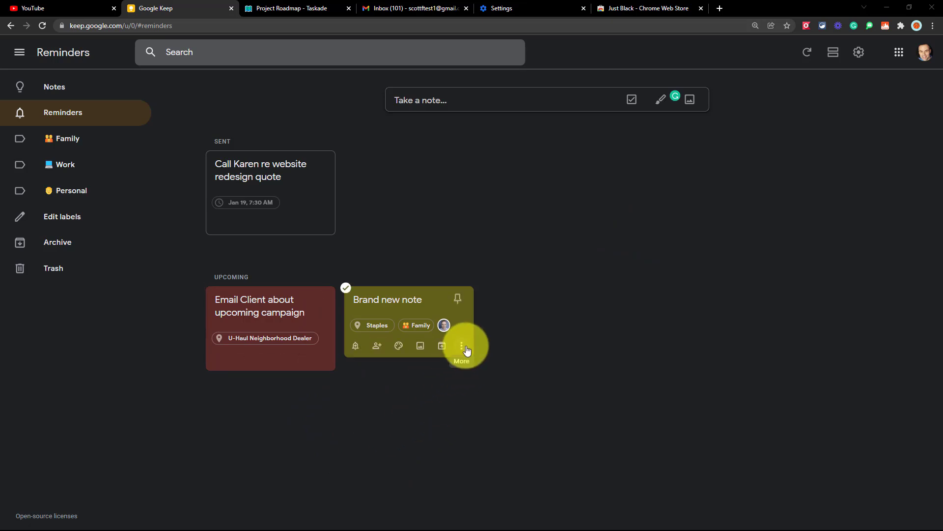
Turn Keep's dark theme off and back on.
left_click(860, 53)
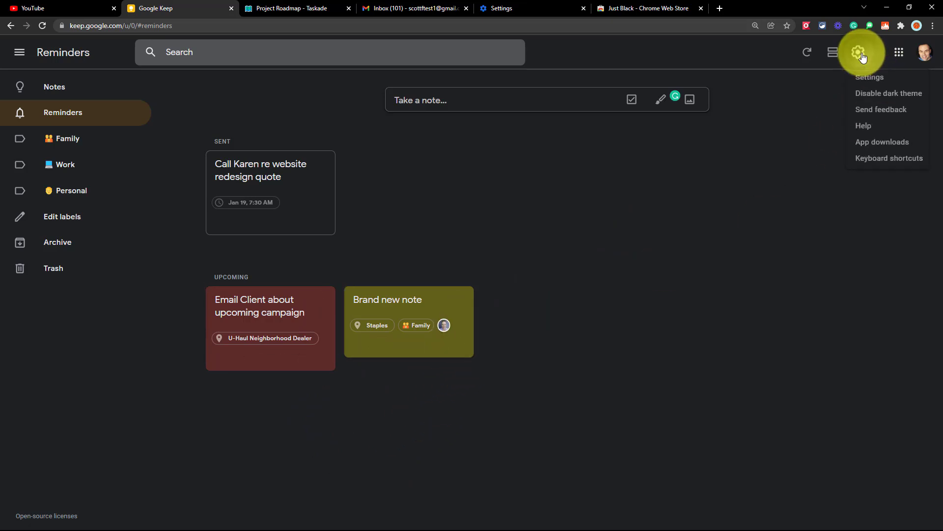
left_click(870, 95)
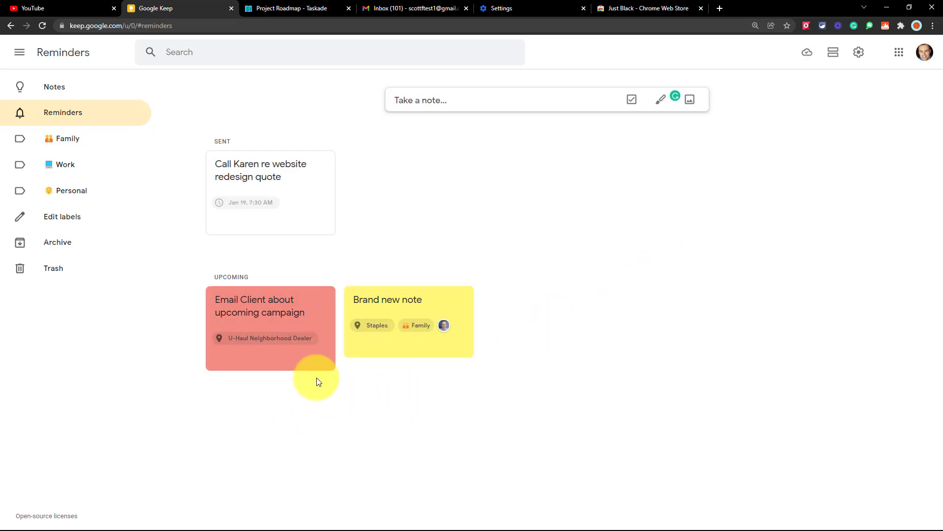
left_click(859, 54)
left_click(871, 93)
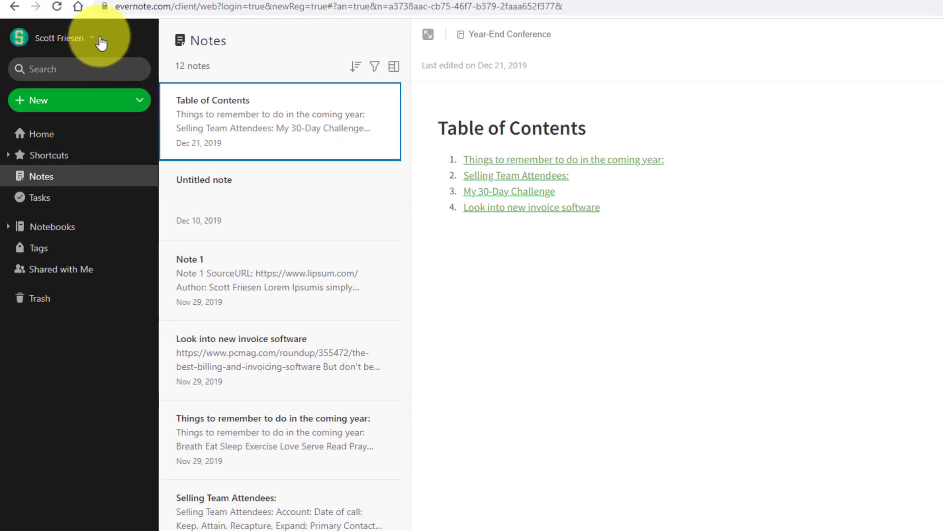
Set Evernote's appearance preference to Dark mode from the account menu.
left_click(91, 42)
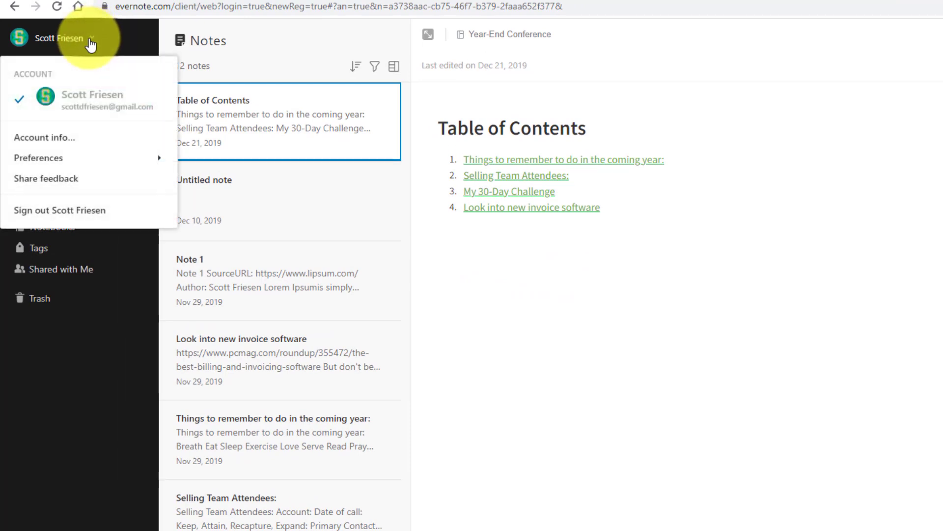
mouse_move(38, 157)
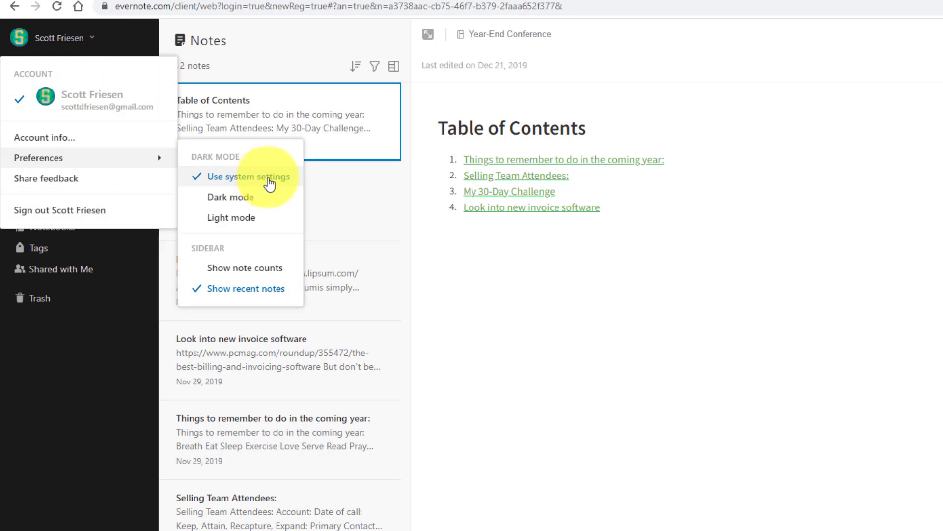
left_click(230, 196)
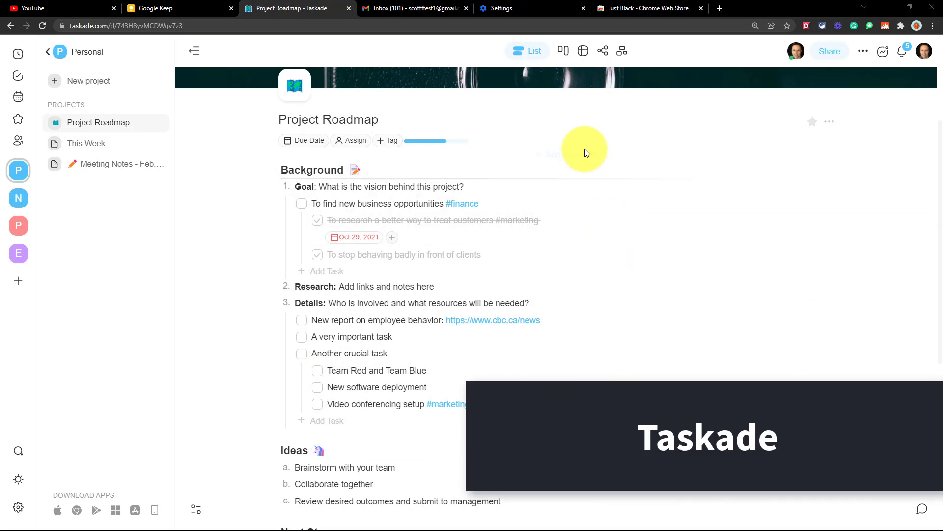
scroll(485, 292, "down", 2)
scroll(484, 292, "down", 2)
scroll(484, 292, "up", 4)
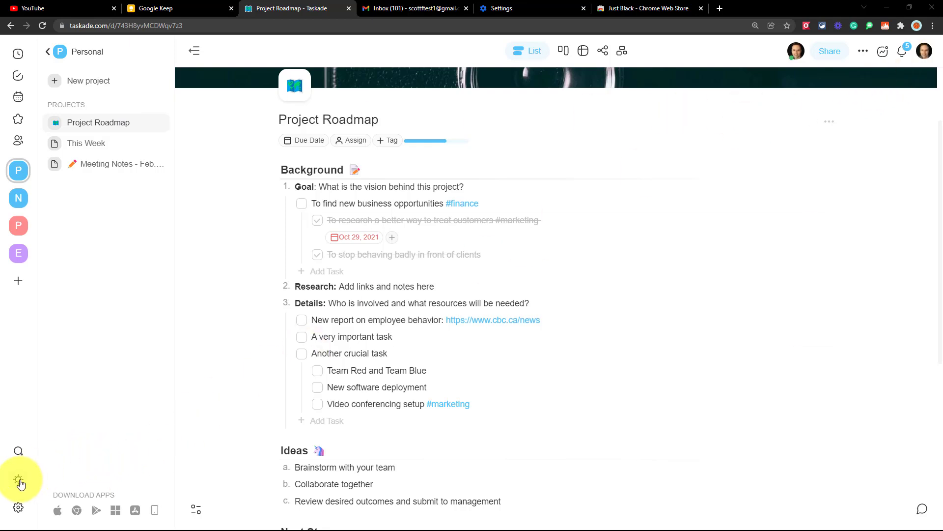
Set Taskade to the dark theme and show Project Roadmap as Board, then Action table.
left_click(22, 485)
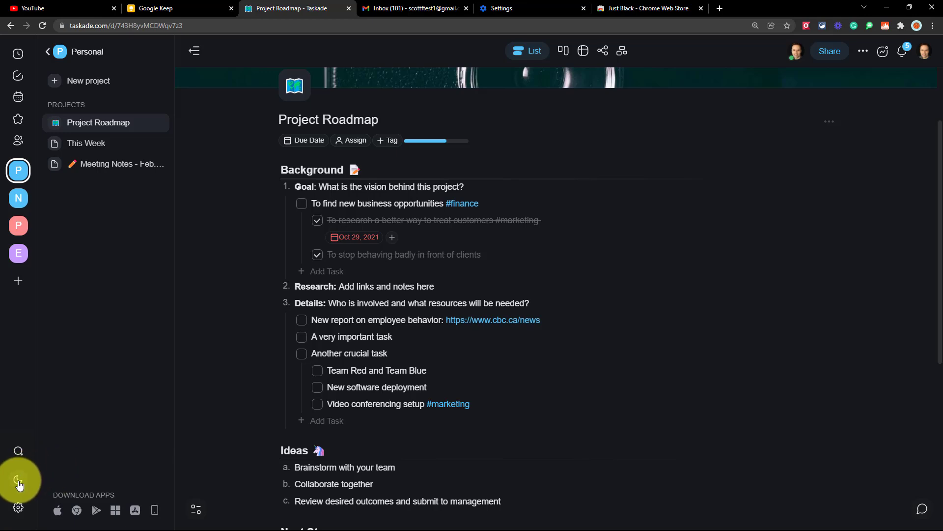
left_click(19, 484)
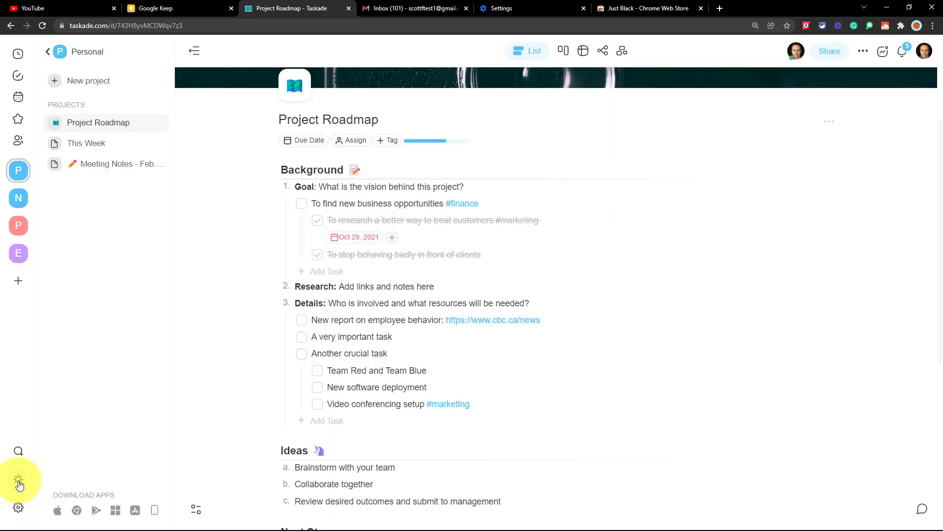
left_click(20, 485)
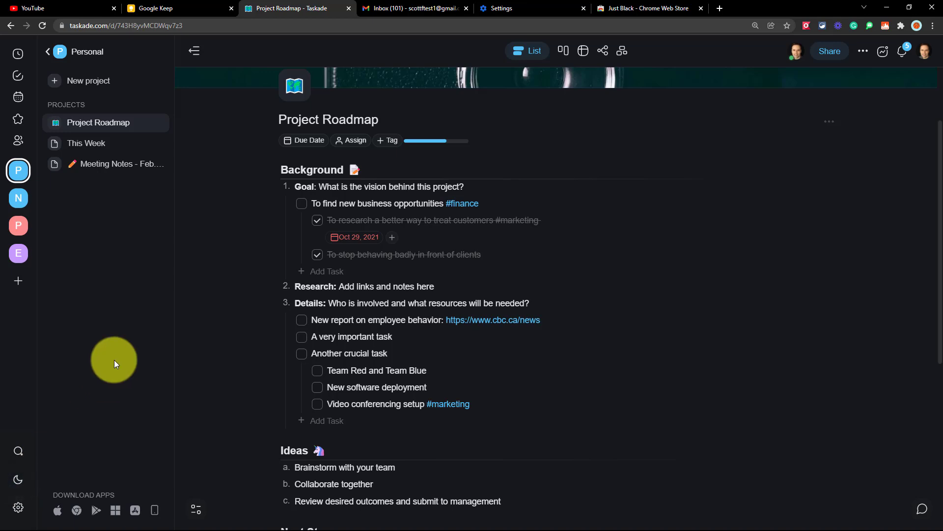
mouse_move(577, 287)
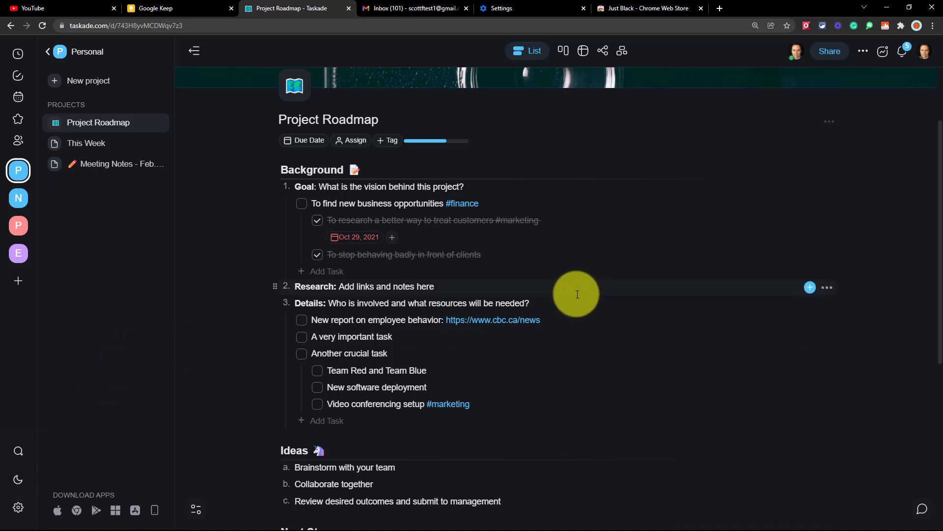
left_click(566, 53)
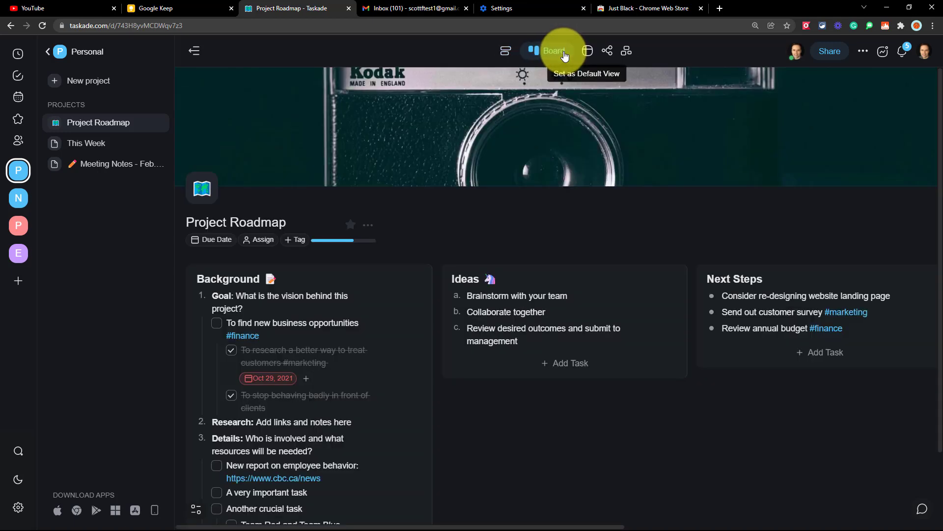
scroll(564, 280, "down", 2)
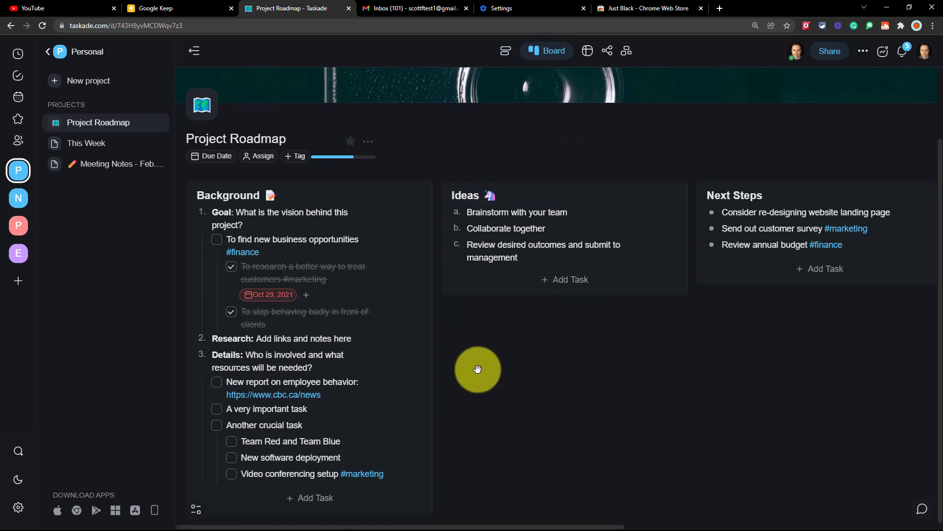
left_click(18, 479)
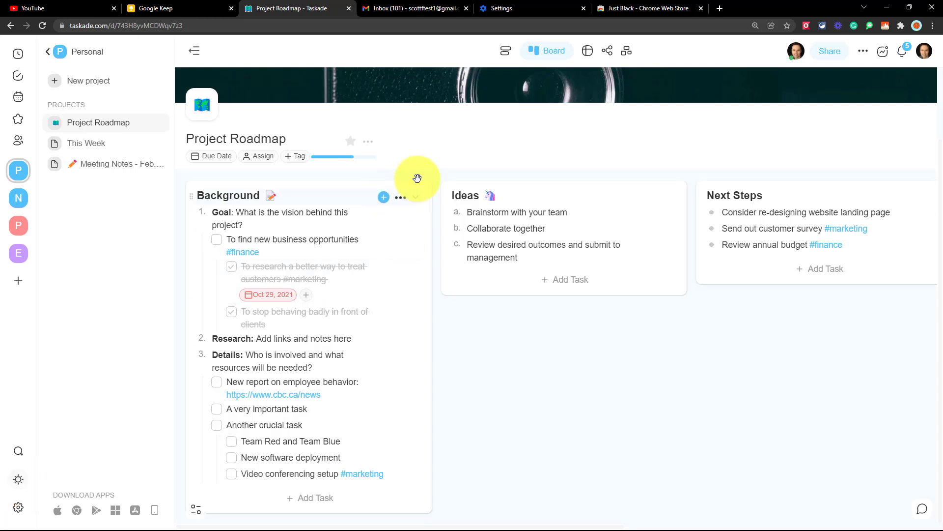
left_click(591, 57)
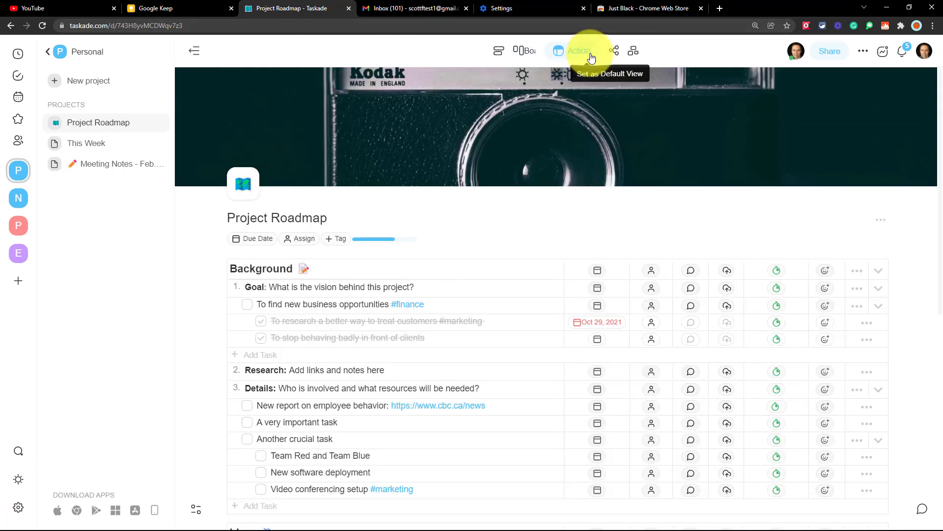
scroll(221, 287, "down", 1)
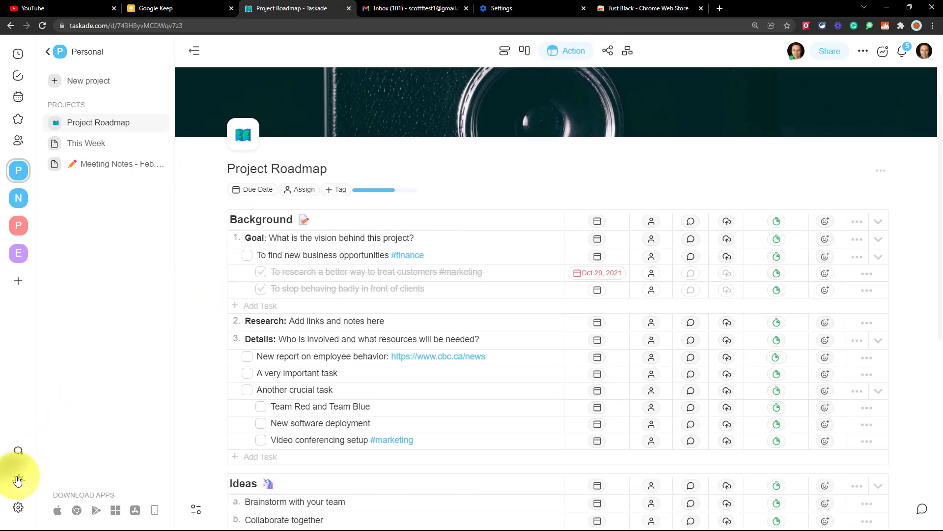
left_click(18, 480)
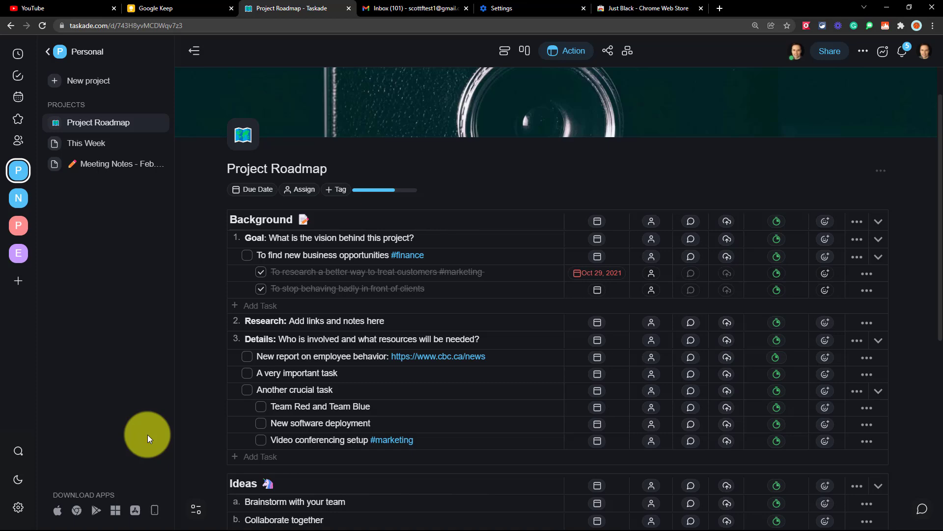
scroll(421, 368, "down", 3)
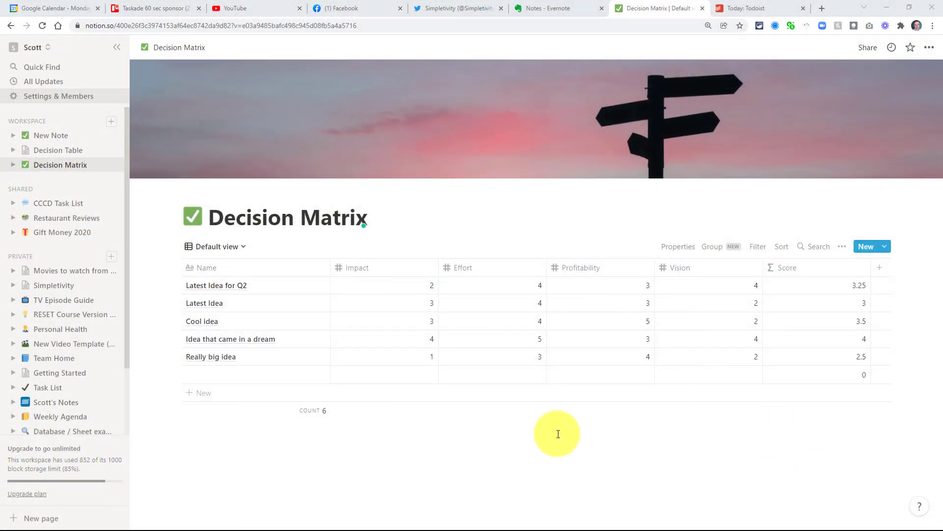
mouse_move(243, 285)
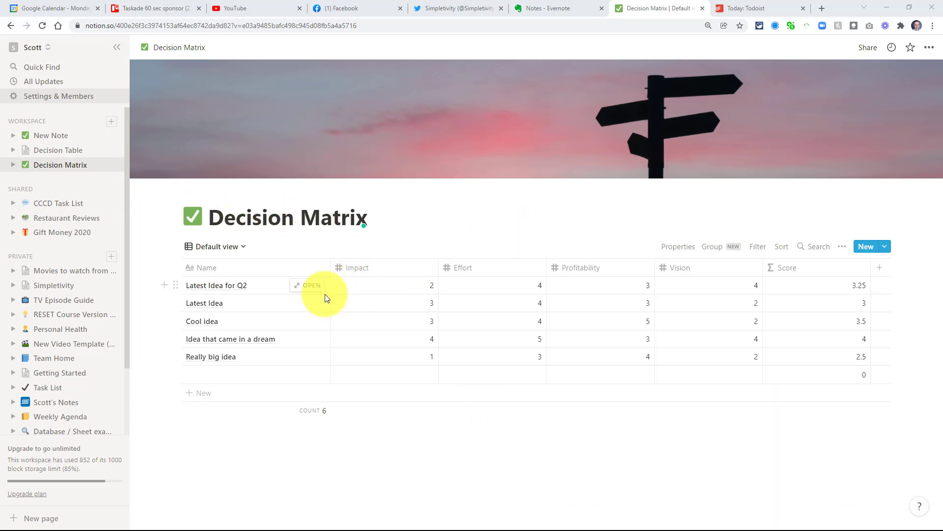
Glance at the Latest Idea for Q2 page, then set Notion's Appearance to Dark.
left_click(308, 289)
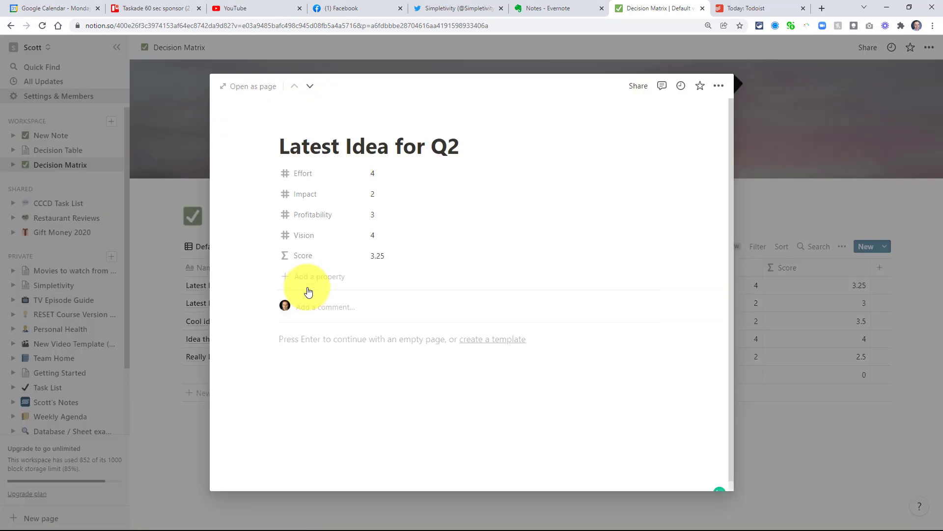
left_click(147, 244)
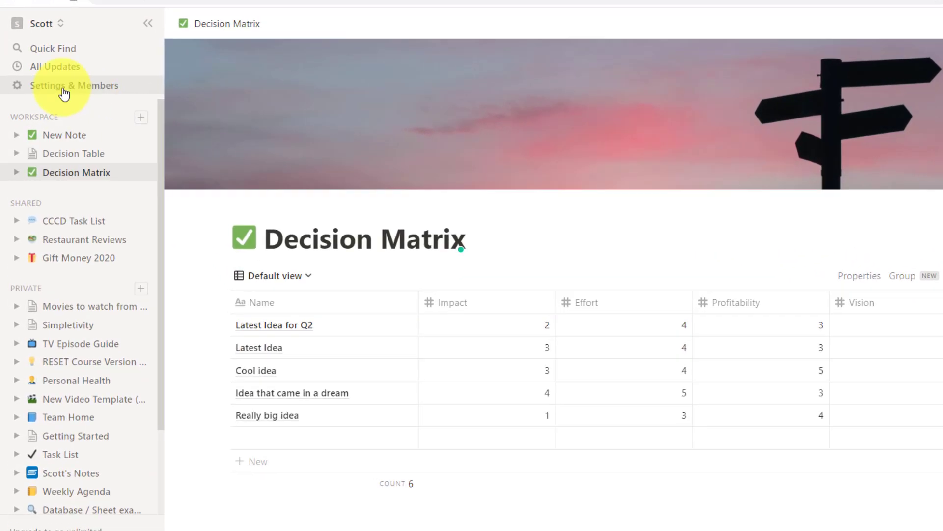
left_click(47, 86)
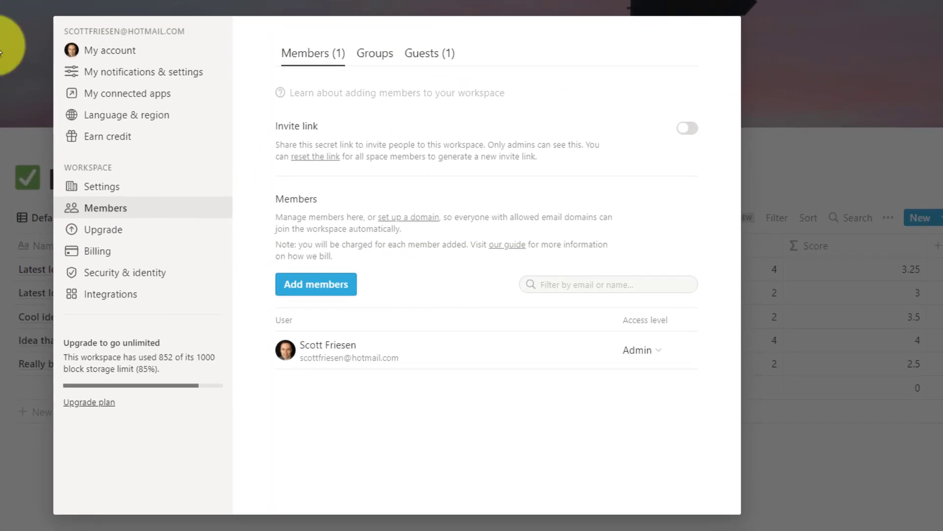
left_click(135, 80)
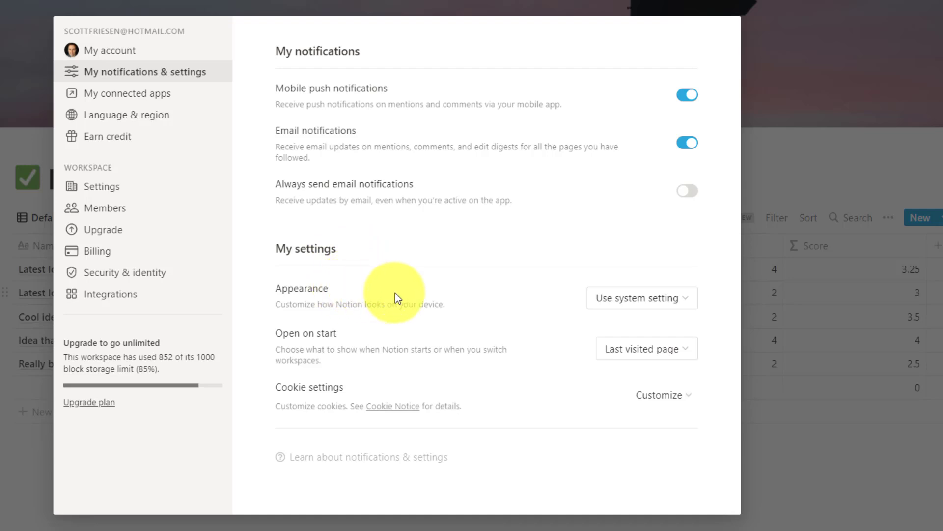
left_click(682, 299)
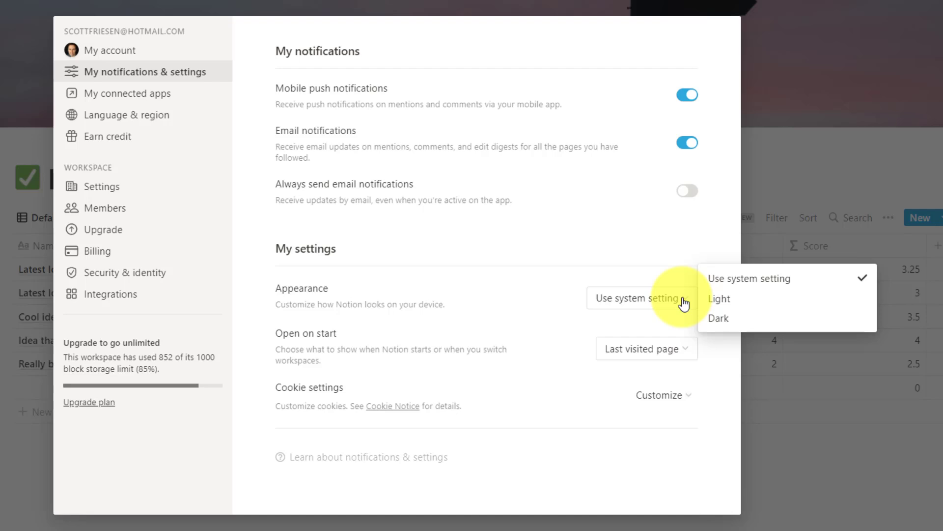
left_click(728, 320)
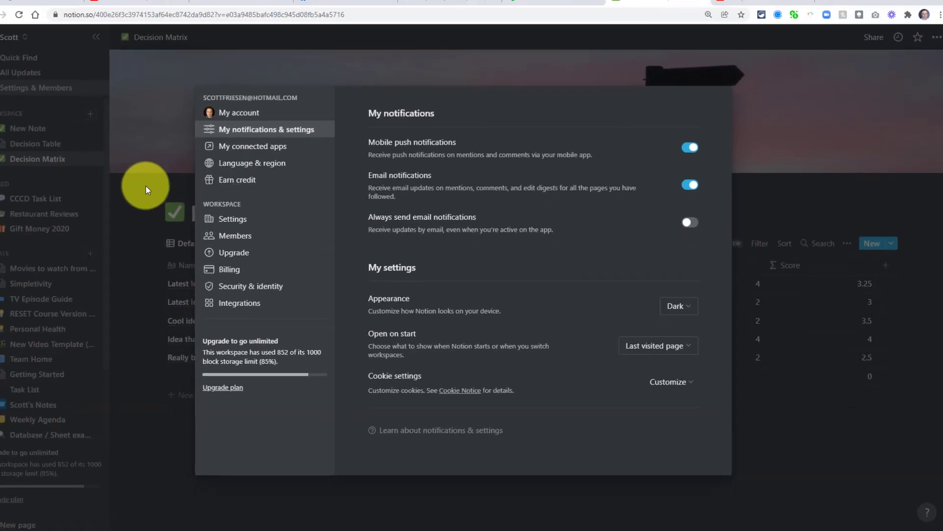
left_click(151, 191)
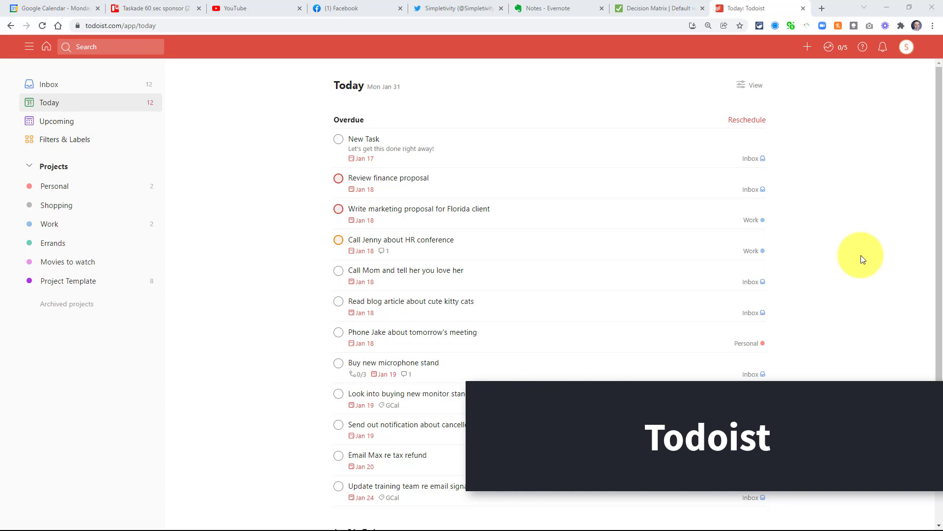
Choose the Dark card in Todoist's Theme settings, click Update, and close Settings.
left_click(906, 49)
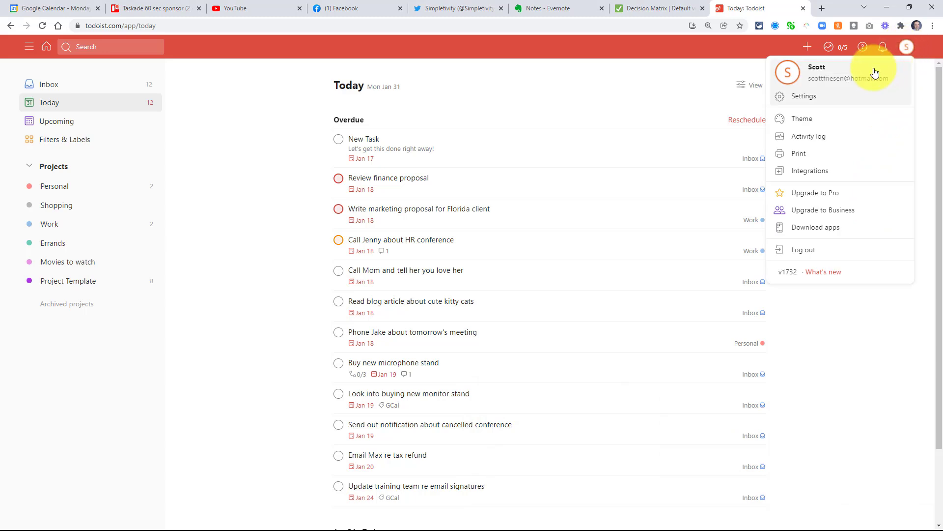
left_click(811, 120)
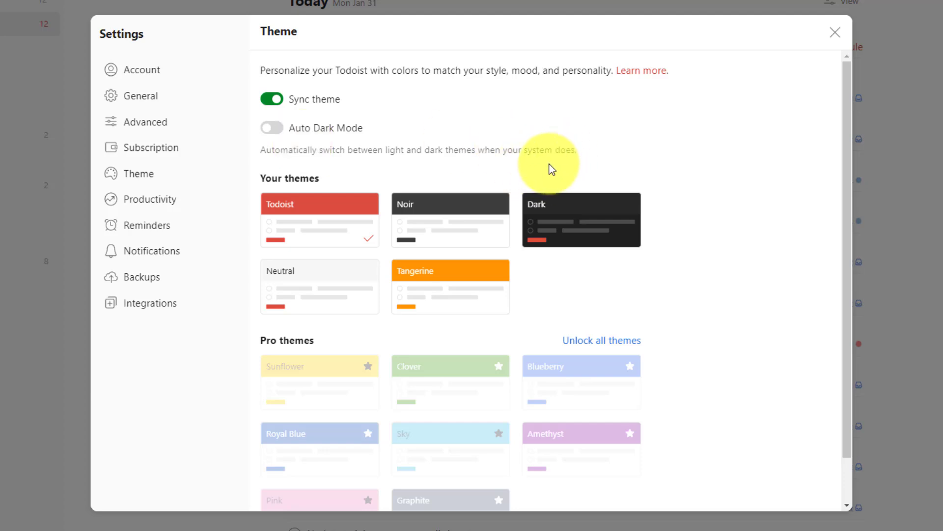
scroll(701, 209, "down", 1)
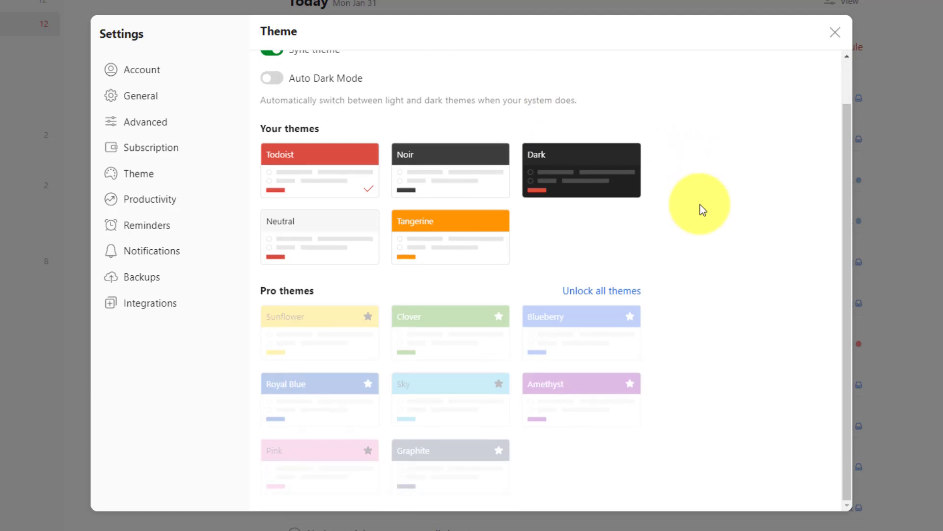
scroll(700, 210, "up", 1)
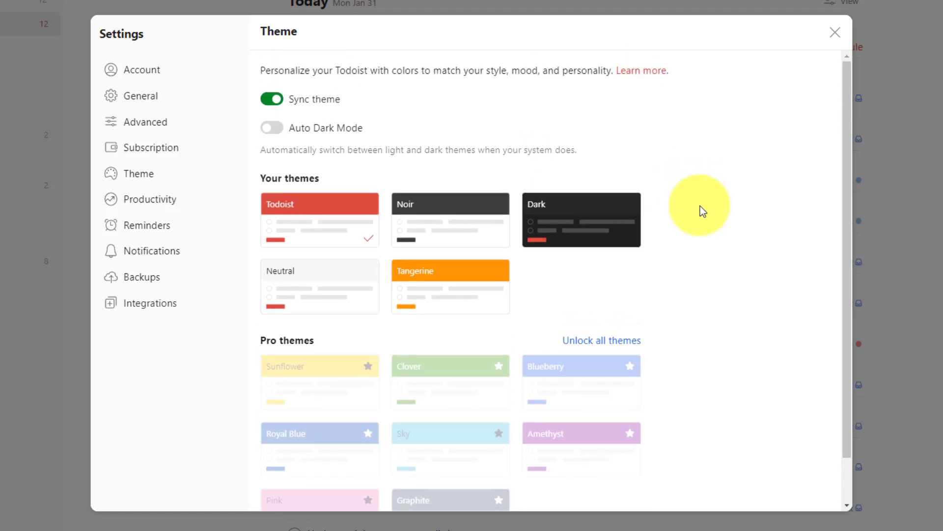
scroll(701, 207, "down", 1)
scroll(788, 268, "up", 1)
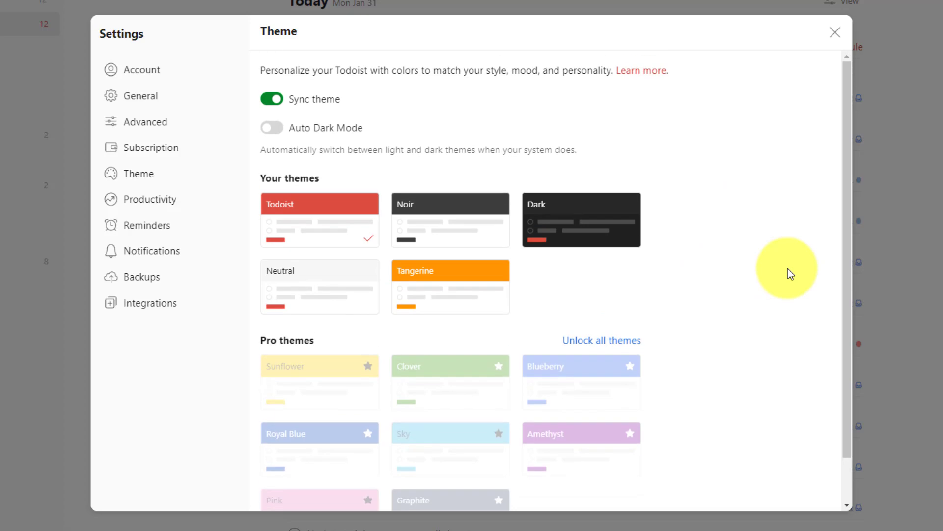
left_click(591, 214)
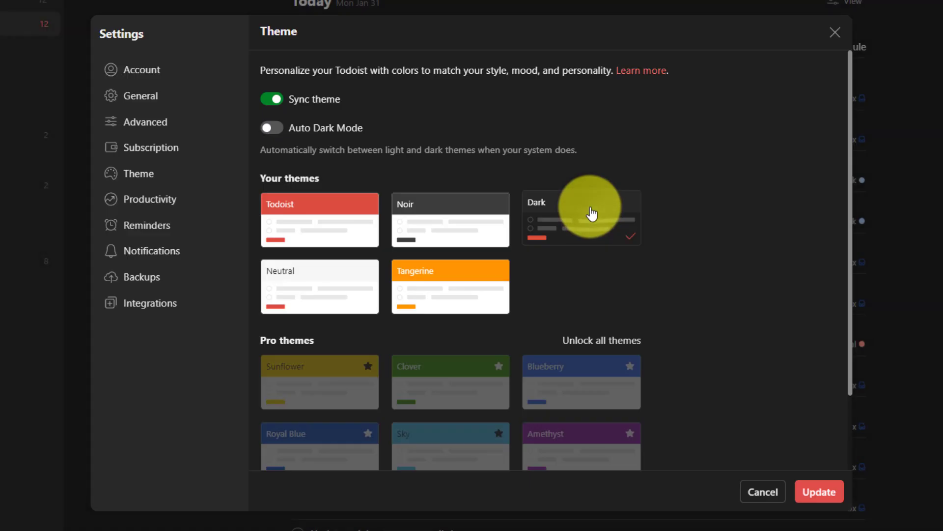
left_click(803, 496)
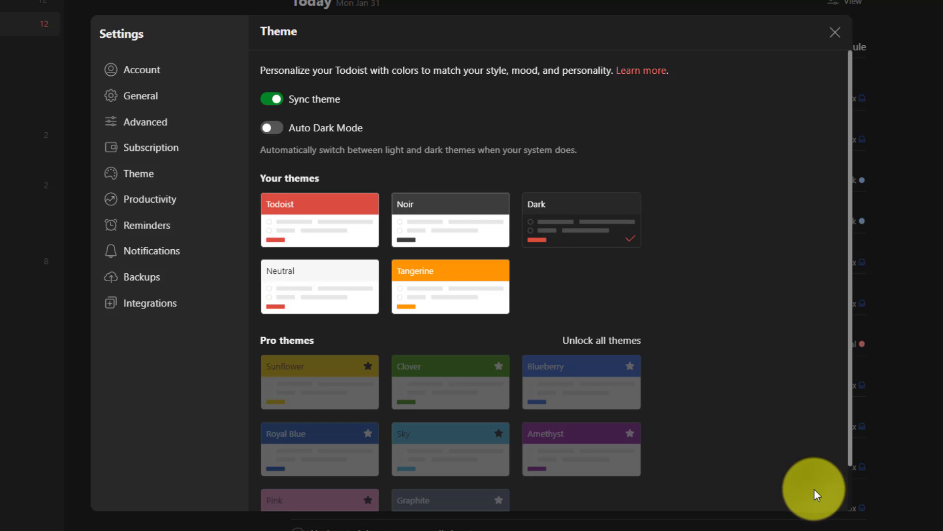
left_click(835, 32)
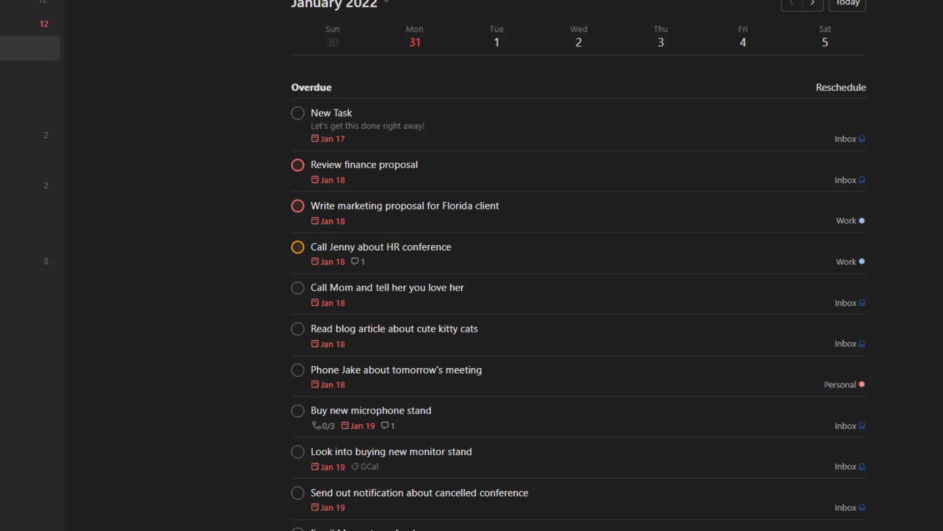
left_click(925, 46)
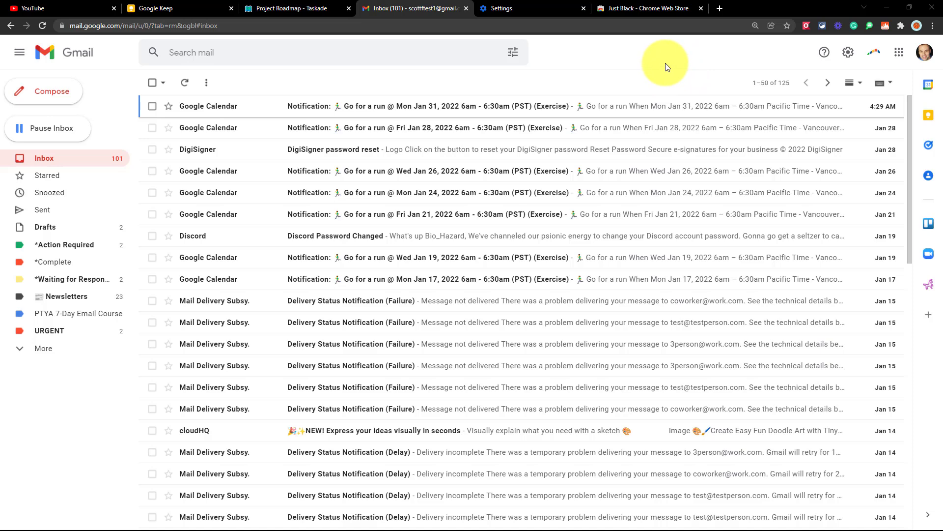
mouse_move(552, 278)
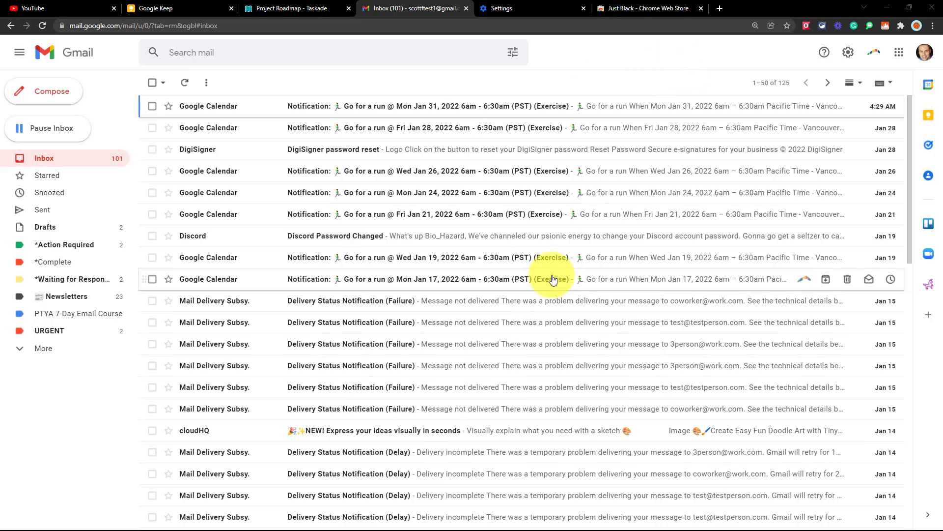
Apply the Dusk tile from Gmail's full 'Pick your theme' gallery in Quick settings.
left_click(849, 59)
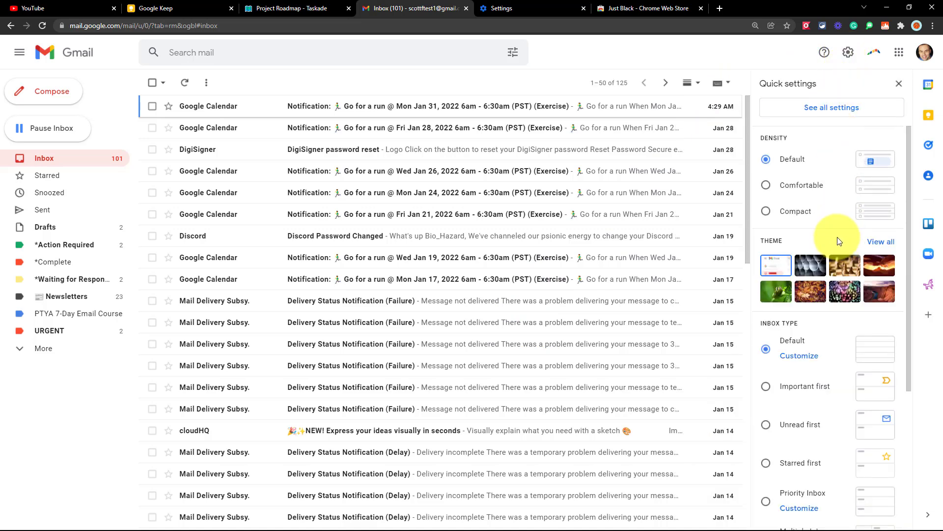
left_click(881, 241)
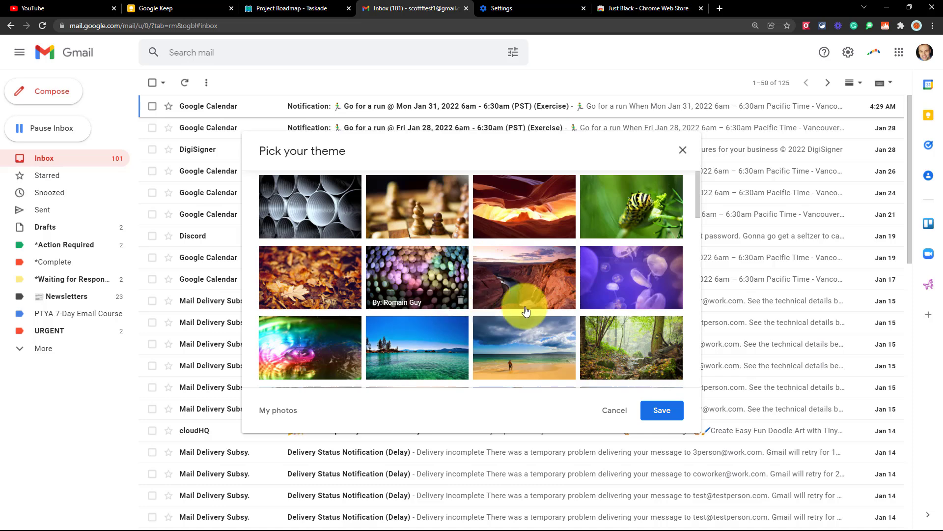
scroll(606, 276, "down", 2)
scroll(606, 276, "down", 2)
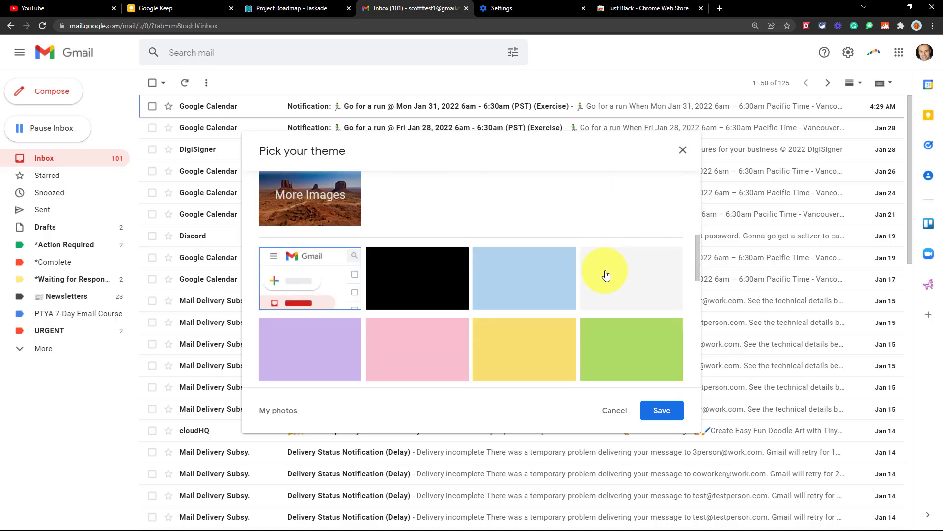
scroll(608, 238, "down", 1)
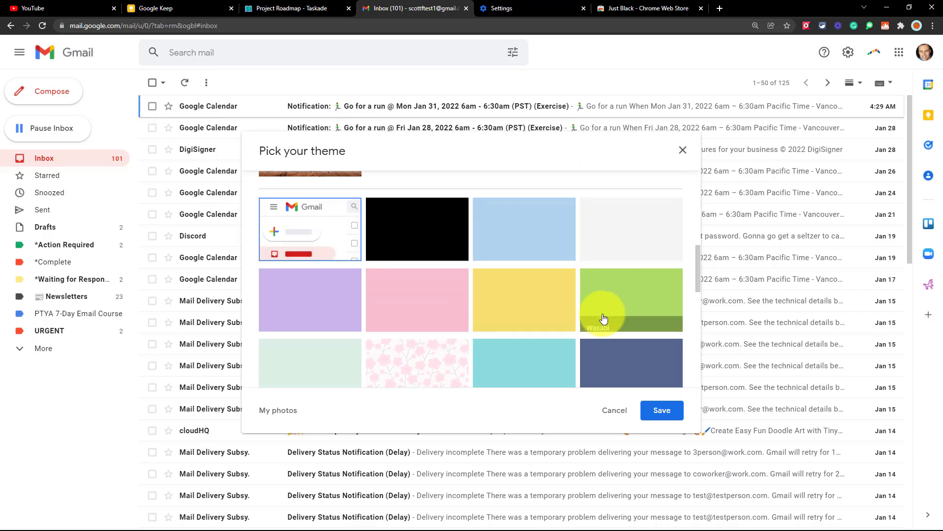
scroll(513, 284, "down", 1)
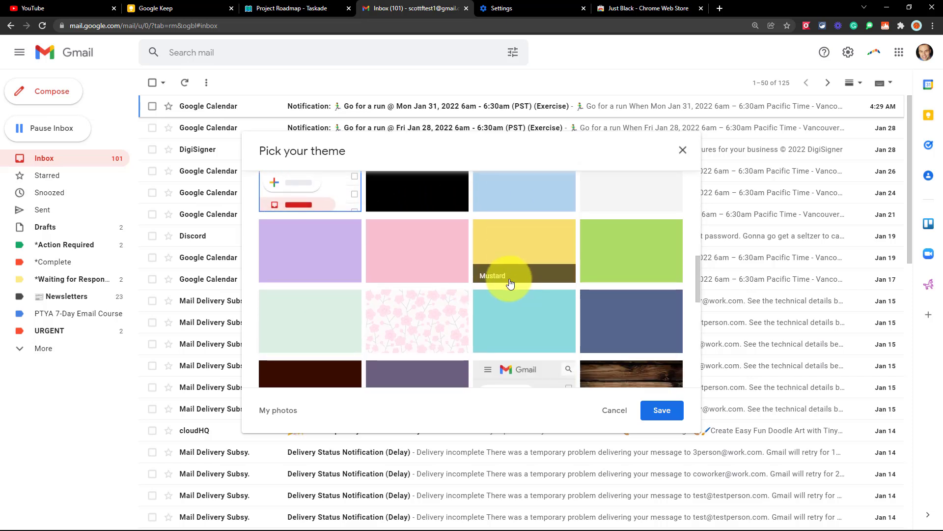
scroll(510, 283, "down", 1)
scroll(479, 273, "up", 2)
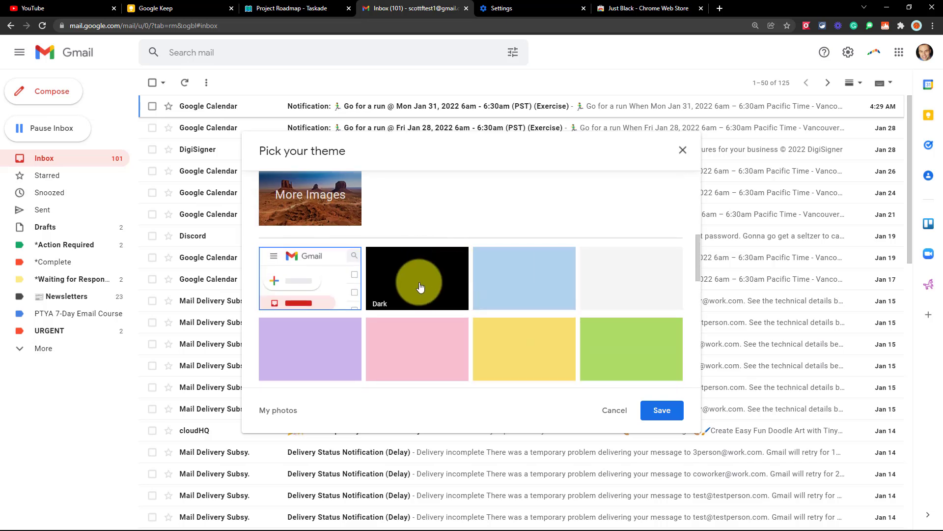
scroll(420, 286, "down", 1)
scroll(420, 287, "down", 2)
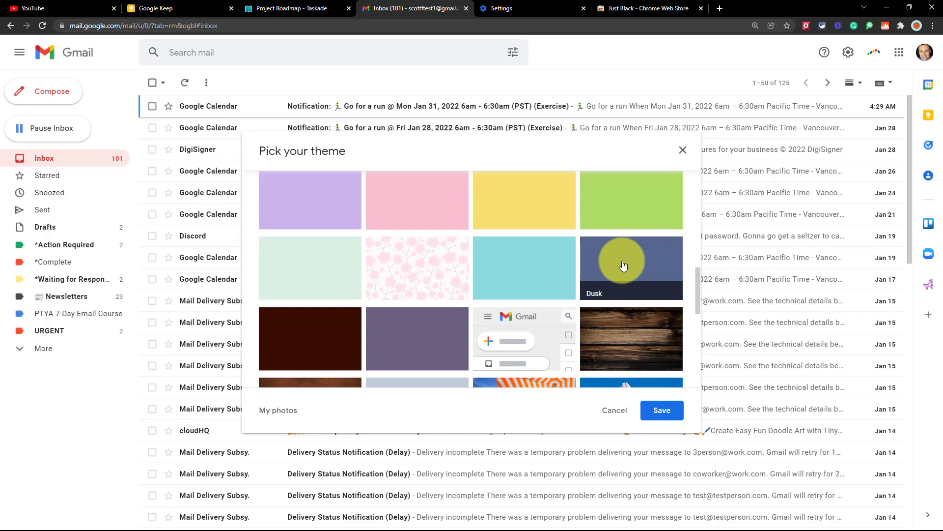
scroll(301, 296, "down", 1)
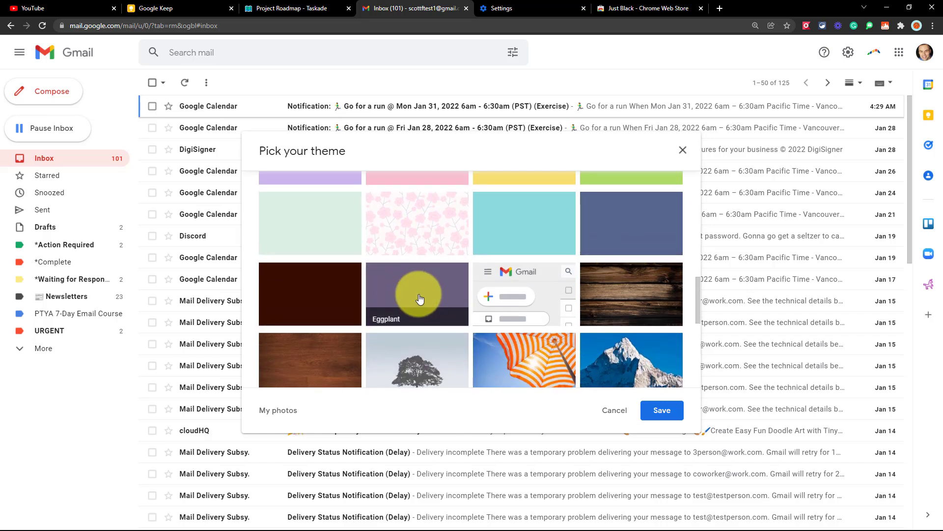
scroll(418, 299, "up", 3)
scroll(418, 299, "down", 2)
left_click(616, 266)
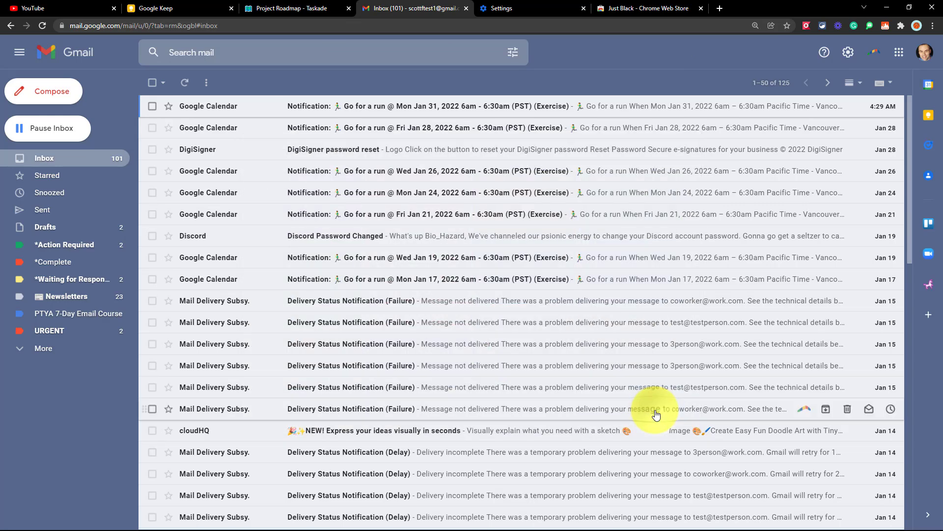
Open the cloudHQ Tiny Sketchbook email and begin a reply to it.
left_click(246, 108)
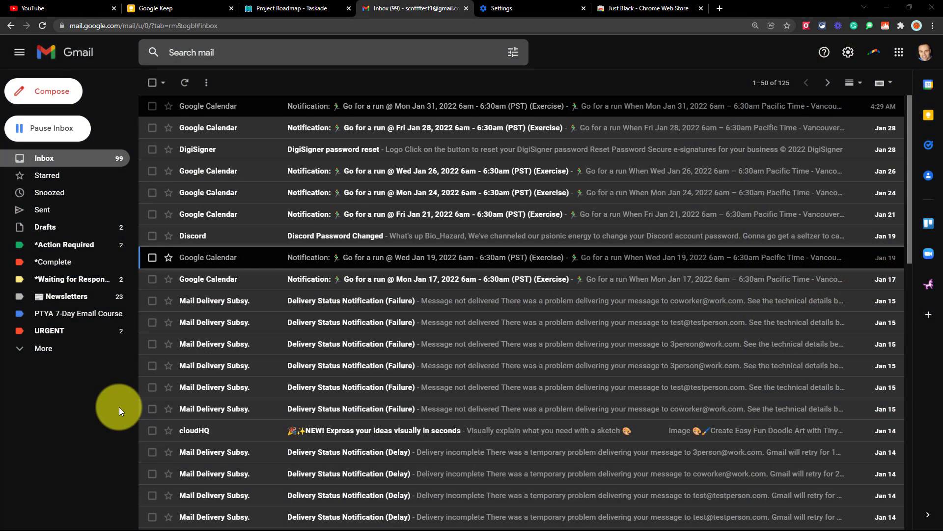
left_click(222, 430)
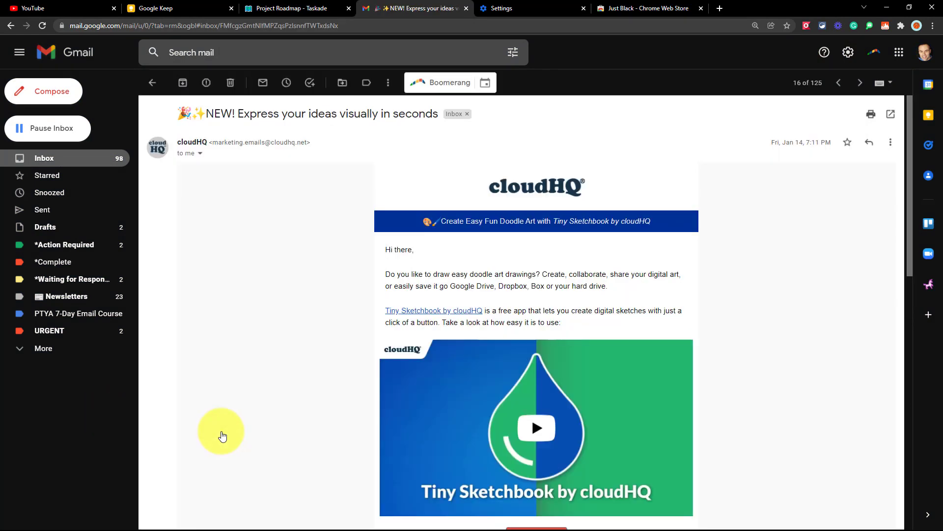
scroll(262, 272, "down", 1)
scroll(264, 273, "down", 6)
scroll(263, 274, "down", 1)
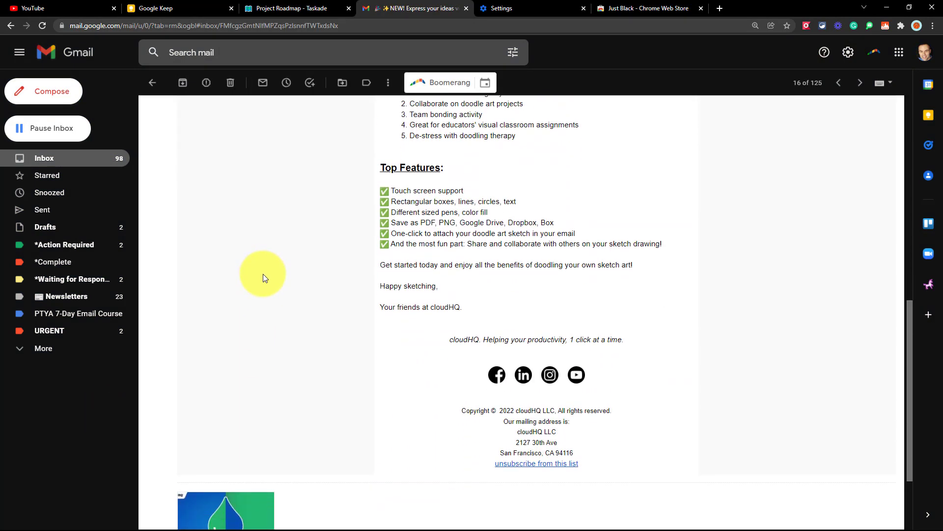
scroll(263, 273, "up", 7)
scroll(263, 273, "up", 1)
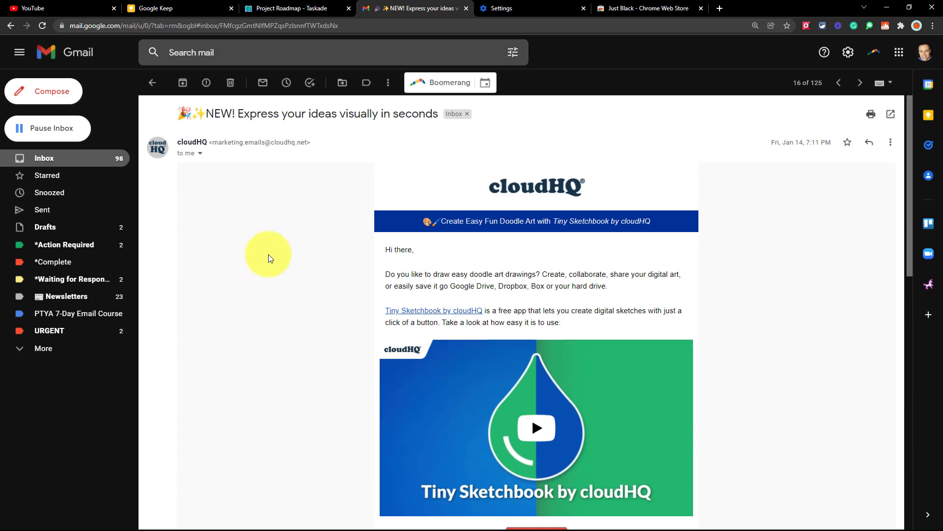
scroll(268, 255, "down", 10)
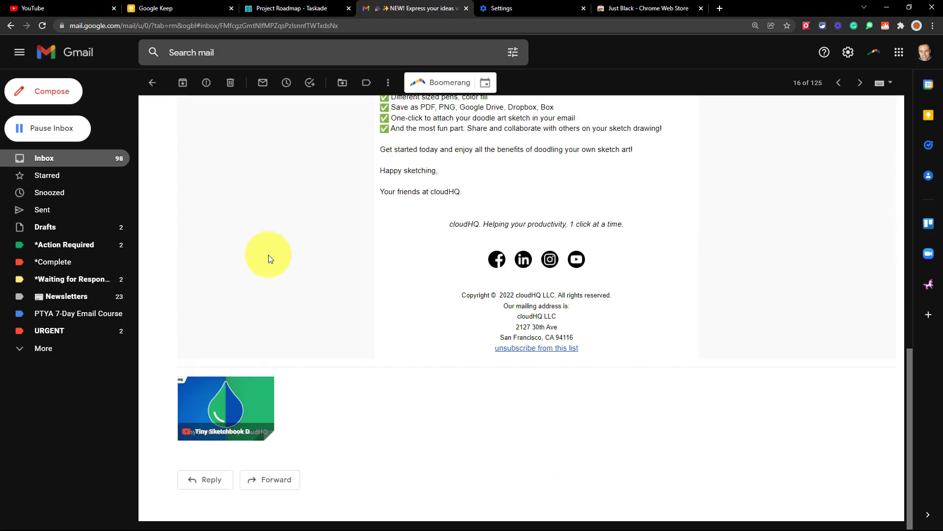
left_click(209, 481)
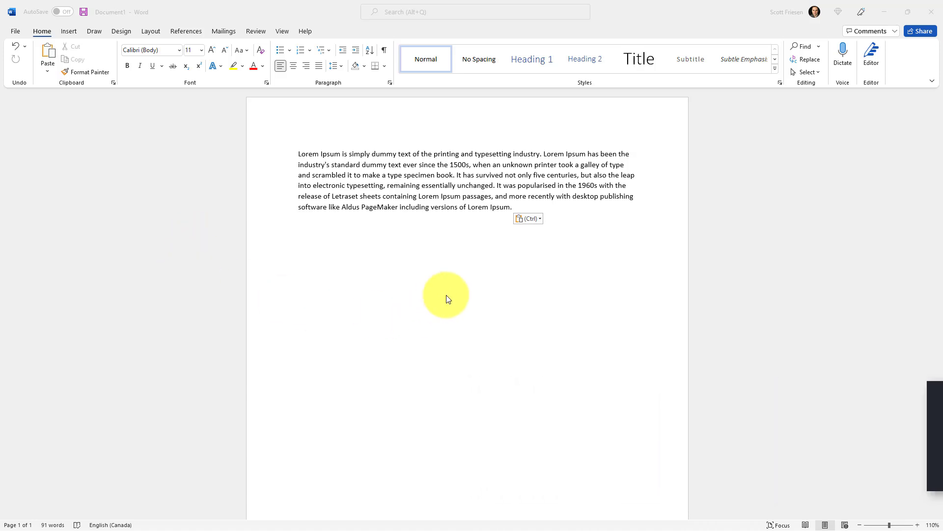
scroll(447, 299, "down", 2)
scroll(446, 299, "down", 2)
scroll(446, 299, "up", 3)
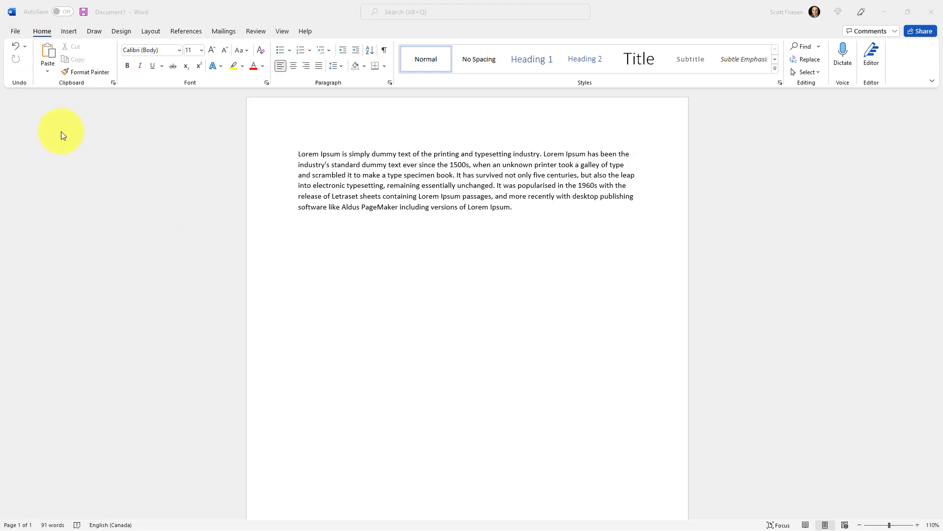
Set Word's Office Theme to Black under File > Account, then return to the document.
left_click(12, 31)
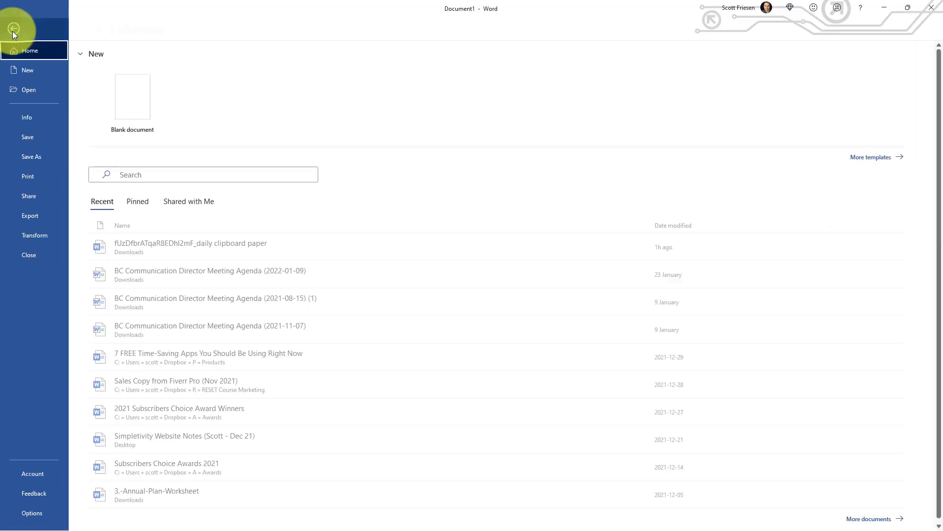
left_click(30, 474)
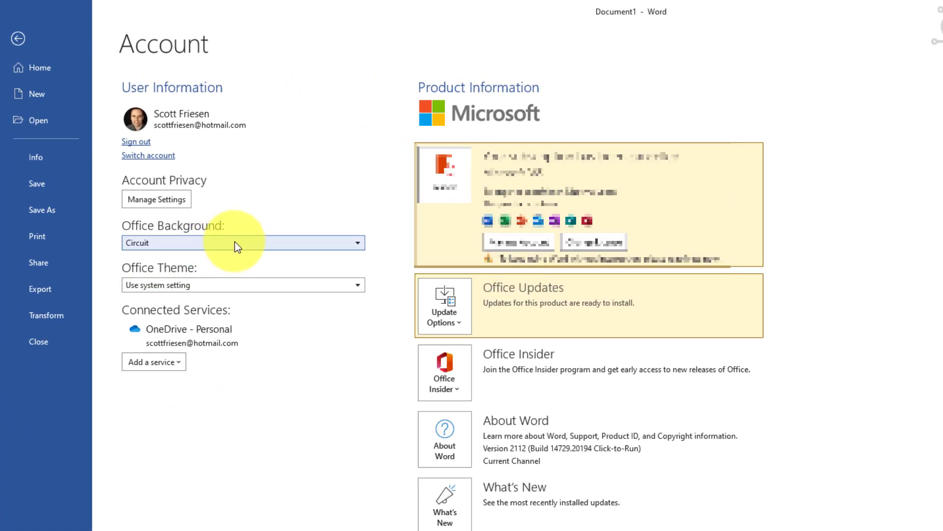
left_click(236, 285)
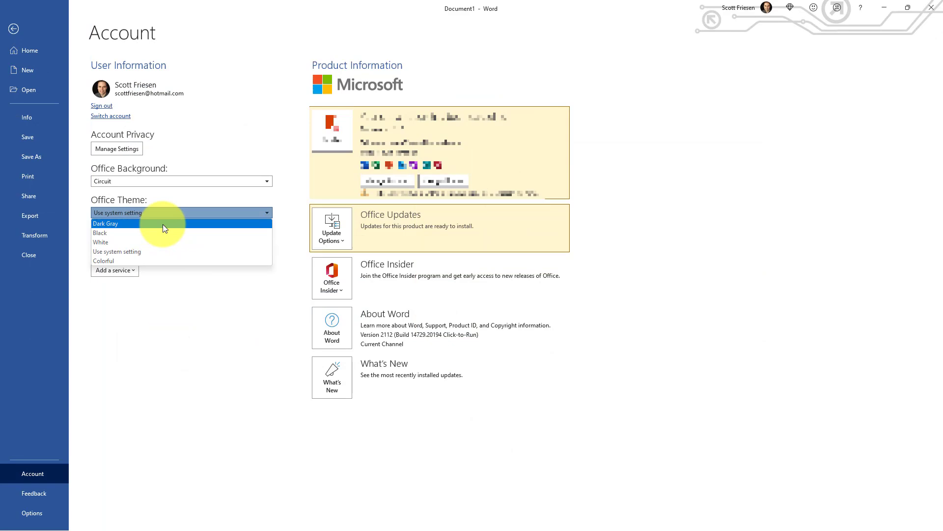
left_click(152, 233)
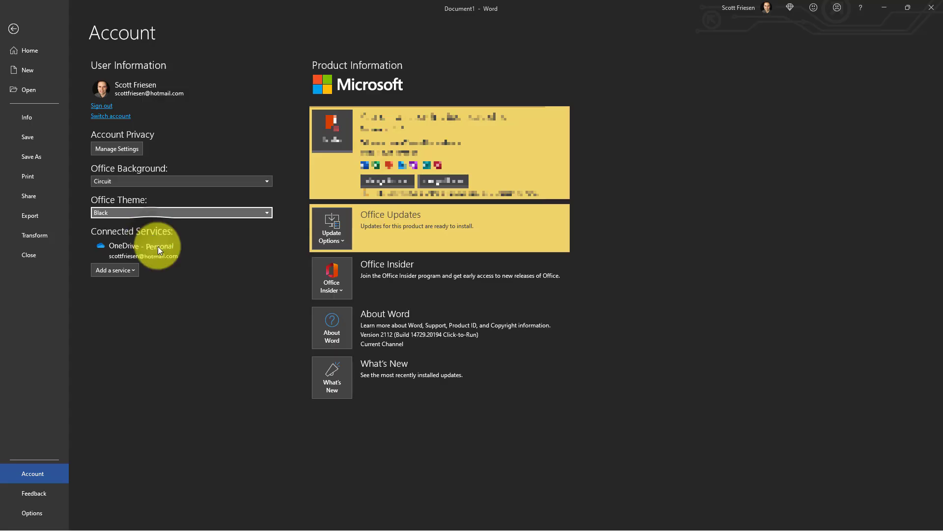
left_click(18, 29)
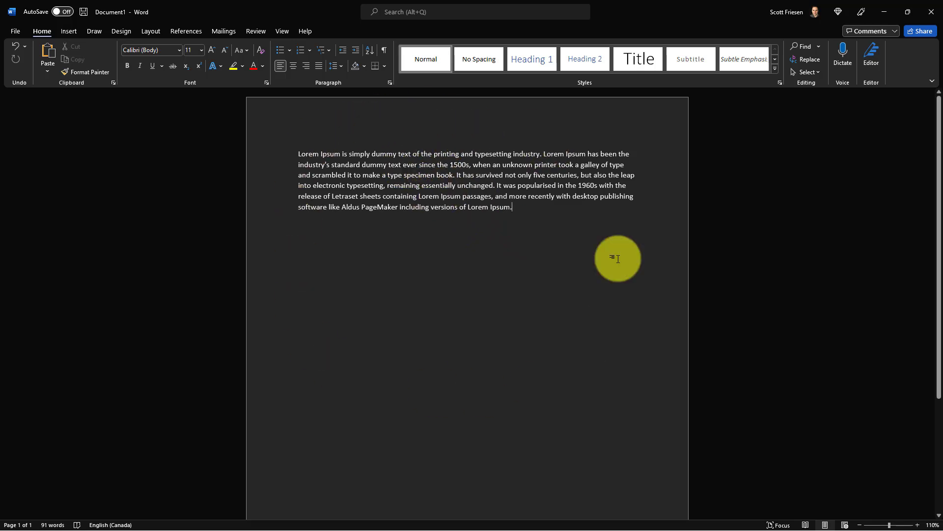
Change Word's Office Theme to Dark Gray under File > Account, then return to the document.
left_click(16, 31)
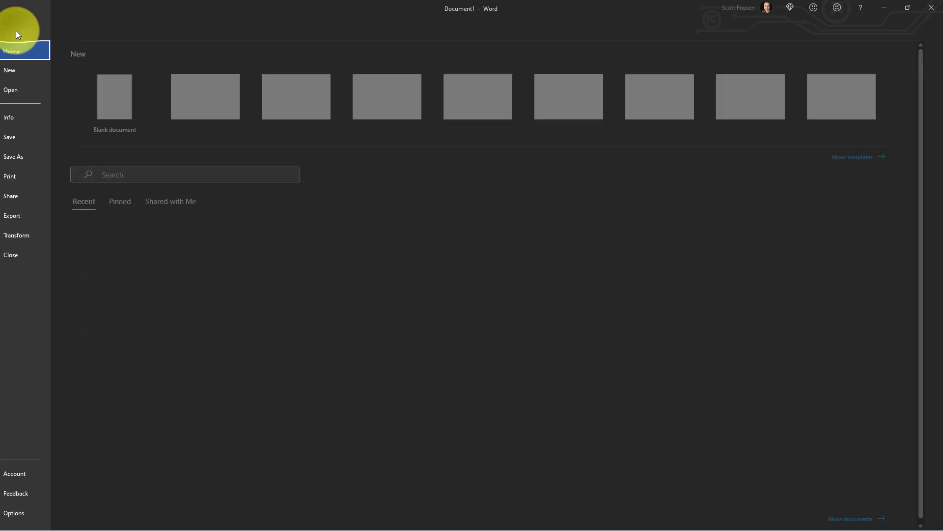
left_click(28, 475)
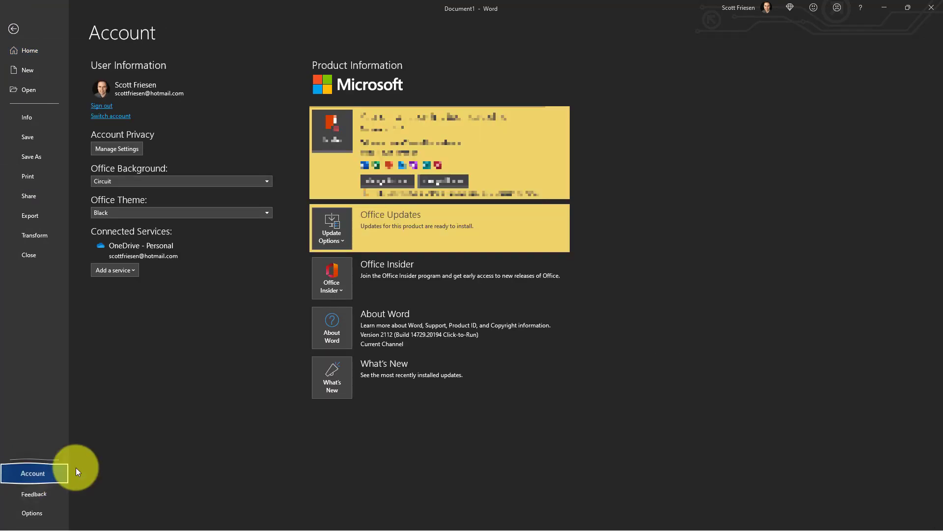
left_click(217, 212)
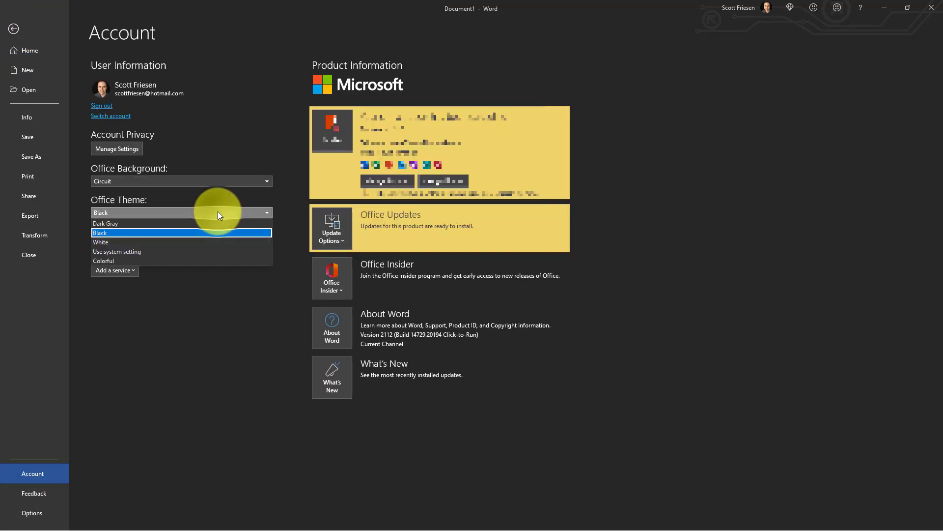
left_click(151, 222)
left_click(12, 29)
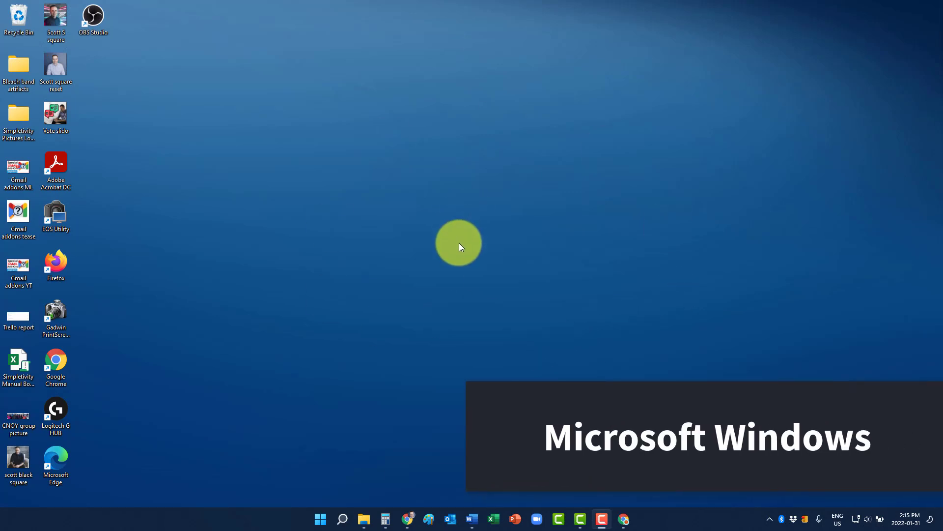
Open Windows taskbar search to find the dark mode setting.
left_click(345, 521)
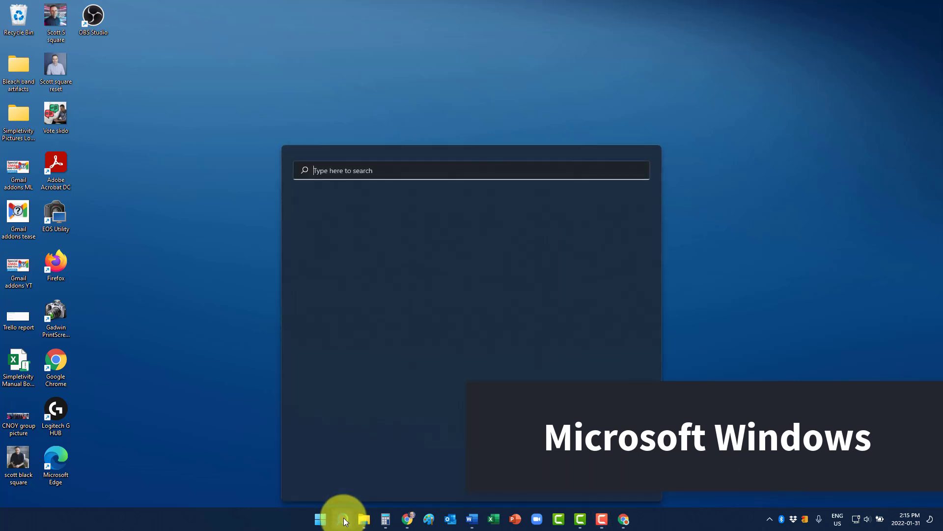
type("dar")
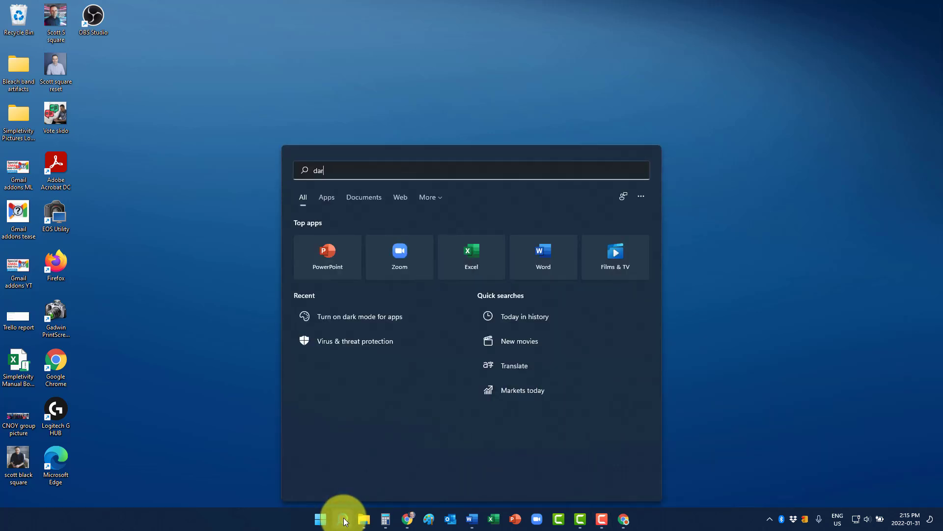
type("k mode")
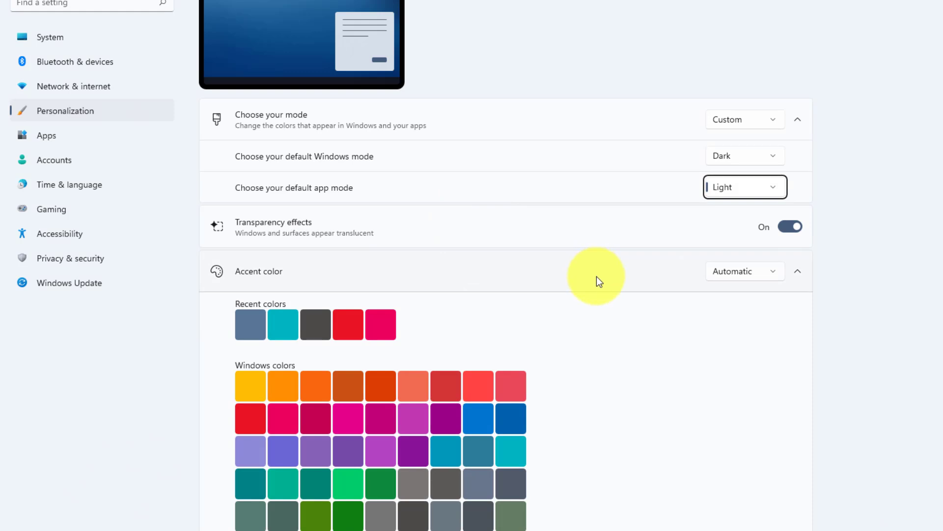
scroll(596, 276, "down", 3)
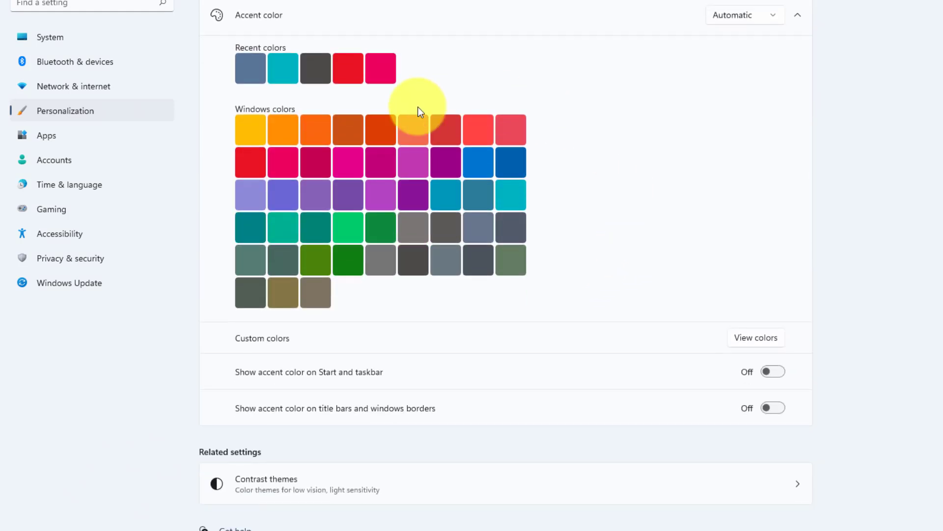
scroll(608, 185, "down", 1)
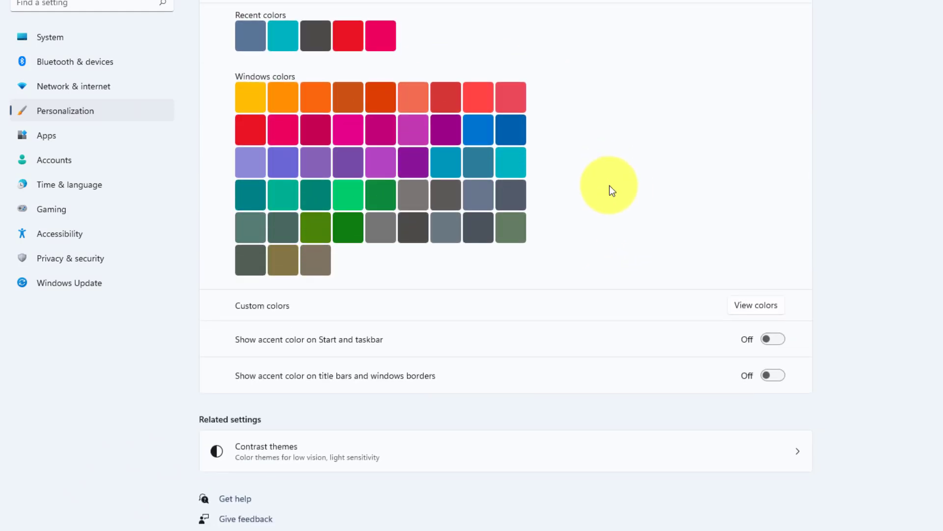
scroll(601, 219, "up", 1)
scroll(606, 220, "up", 2)
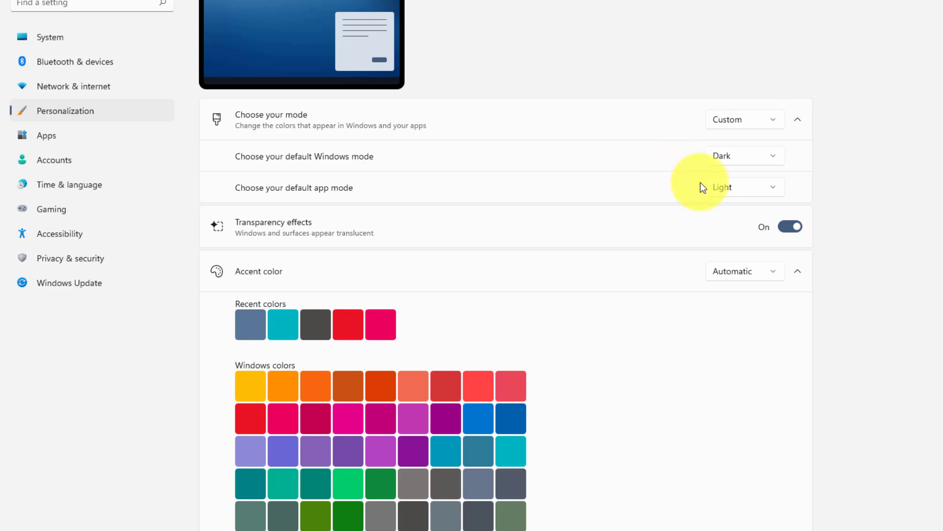
Set the Windows default app mode to Dark, then bring the Word document back.
left_click(747, 187)
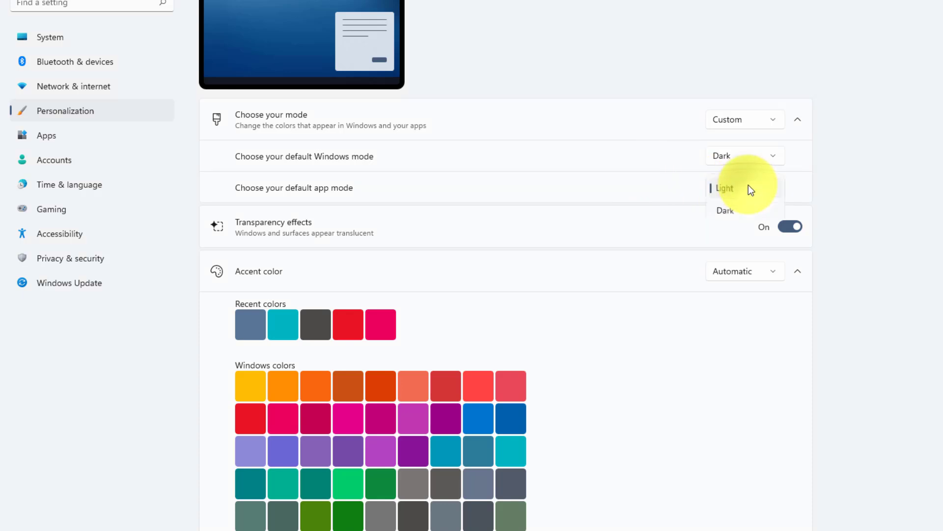
left_click(736, 214)
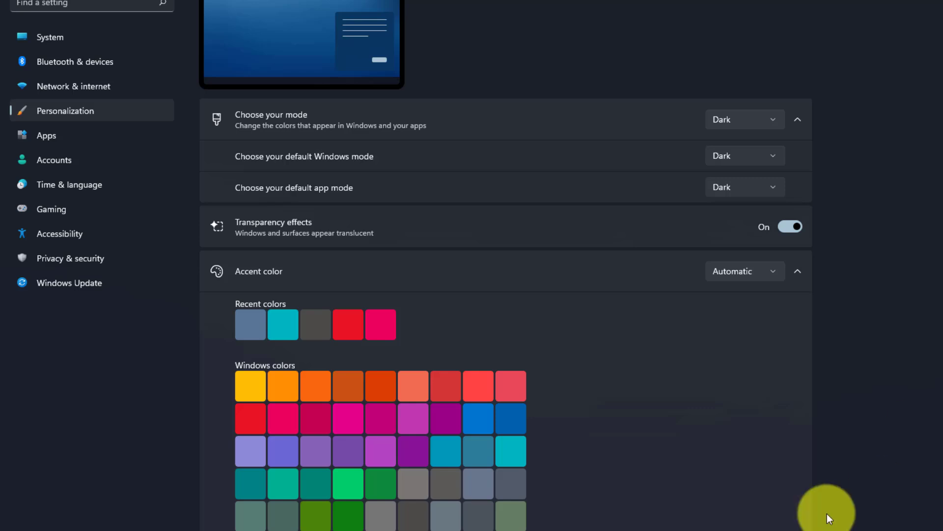
left_click(580, 529)
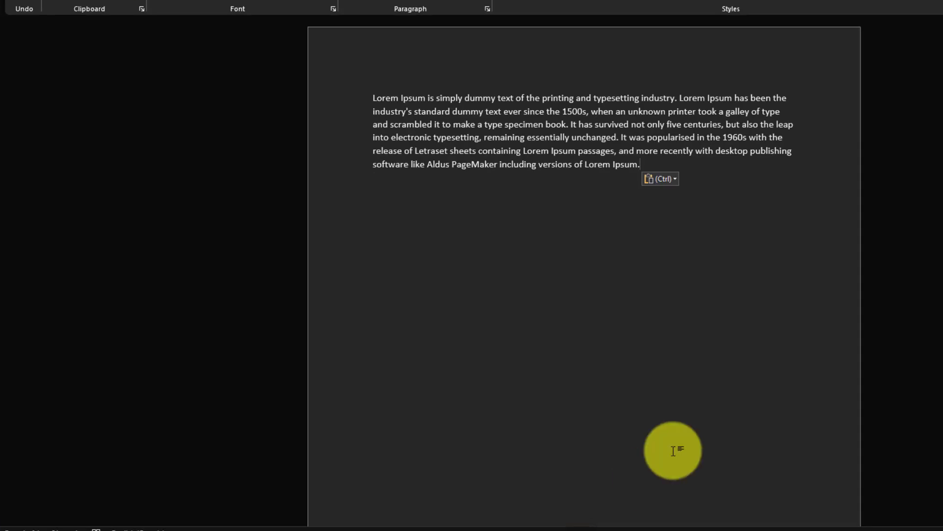